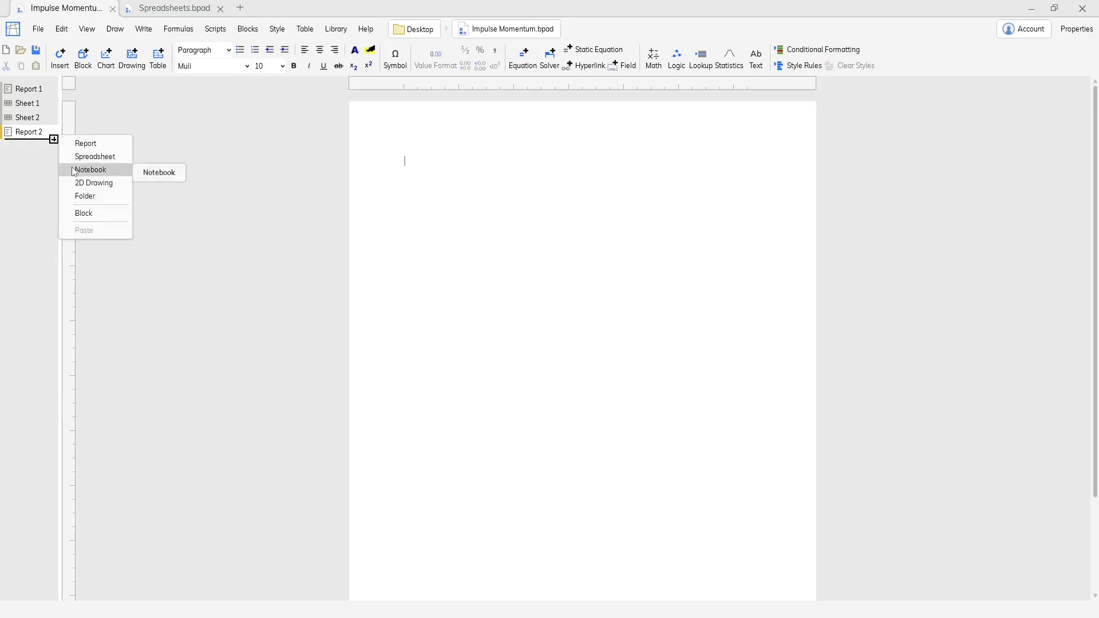
- Add a notebook page and a 2D drawing page after Report 2, and return to Sheet 1
left_click(80, 170)
left_click(54, 154)
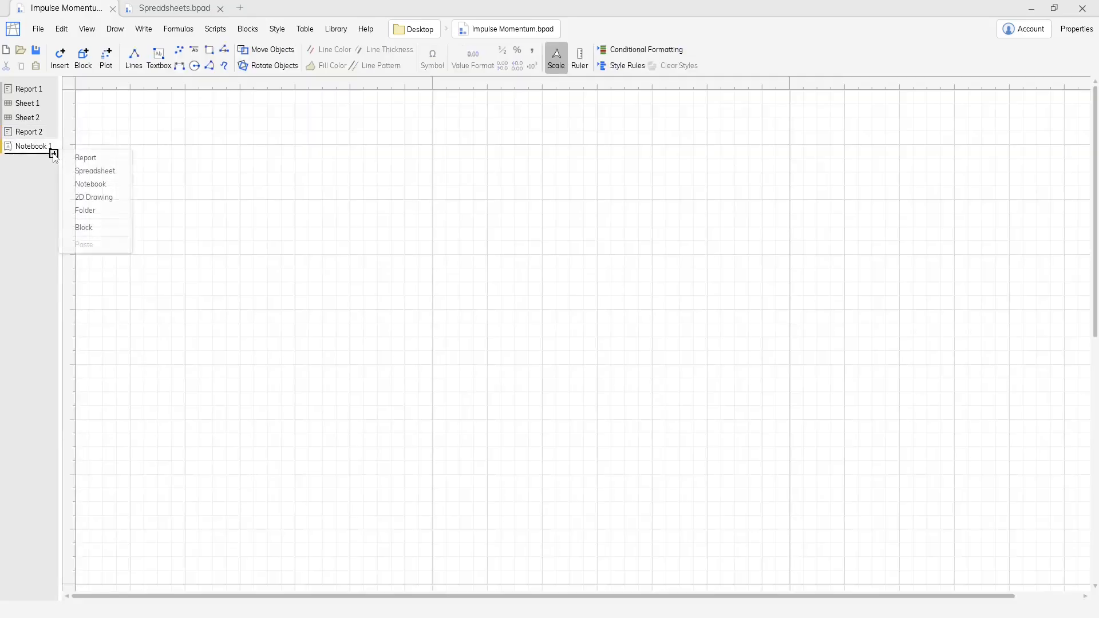
left_click(81, 197)
left_click(25, 105)
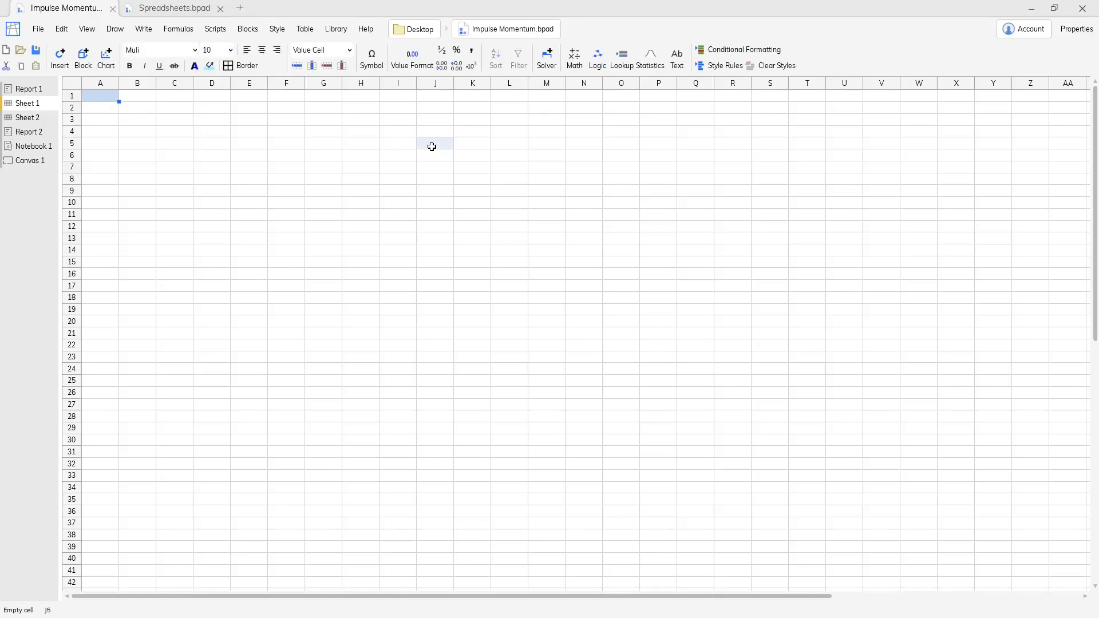
- Create a new spreadsheet file in its own tab and add a second spreadsheet and a report to it
left_click(244, 11)
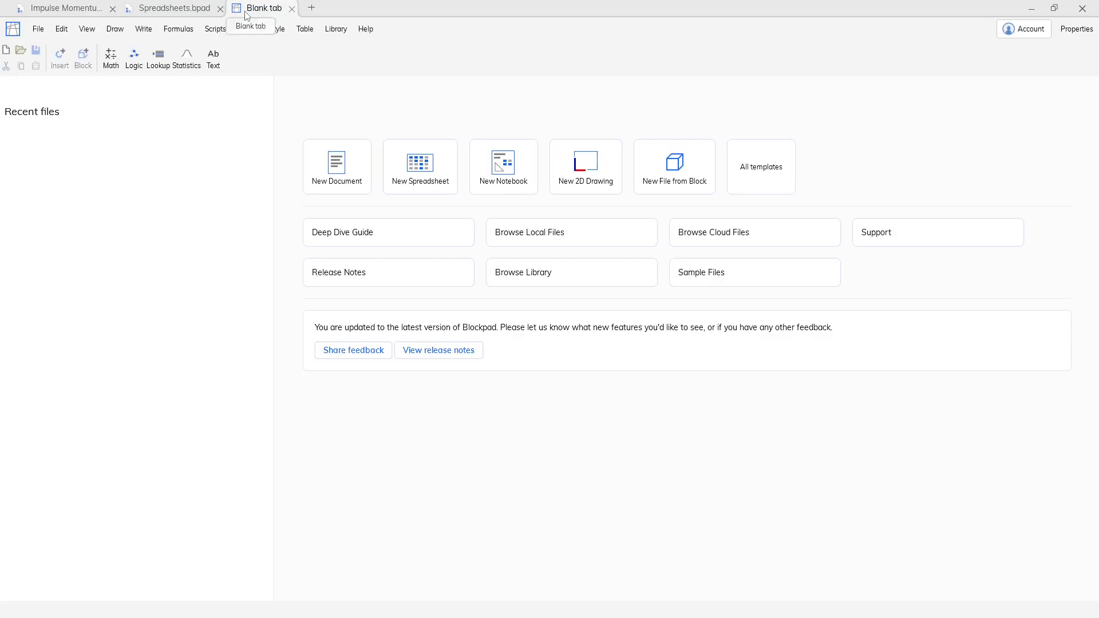
left_click(426, 156)
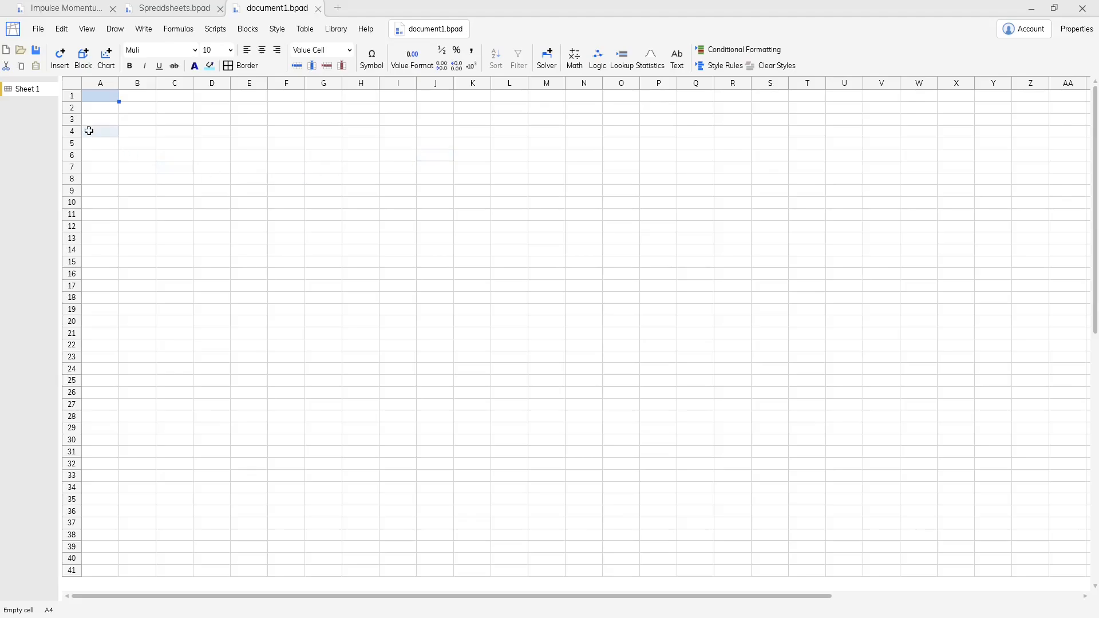
left_click(54, 96)
left_click(79, 116)
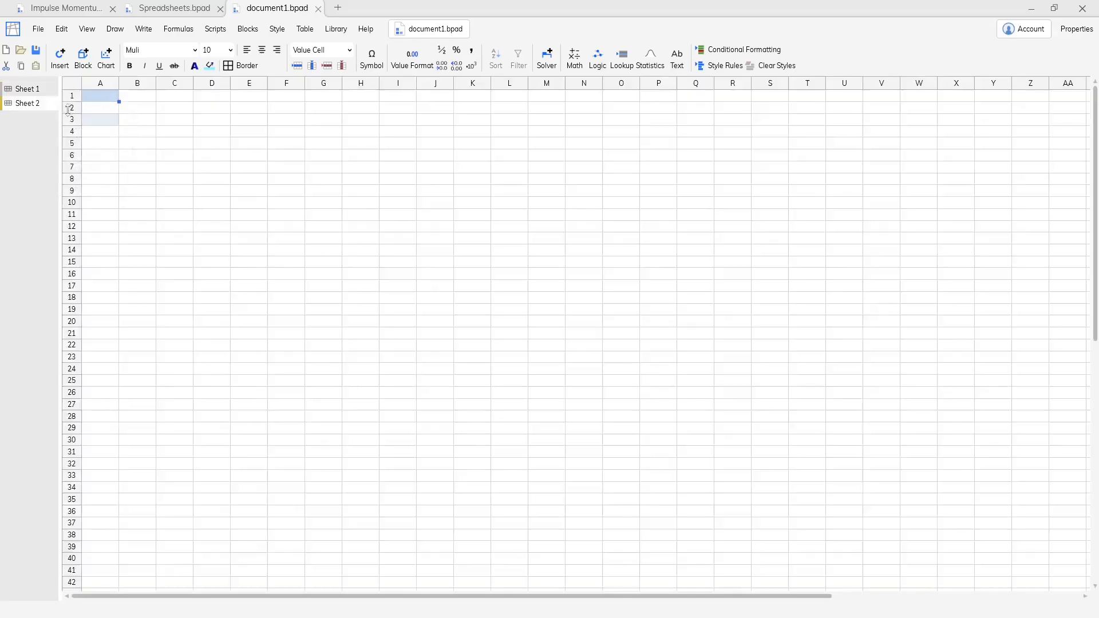
left_click(54, 110)
left_click(70, 117)
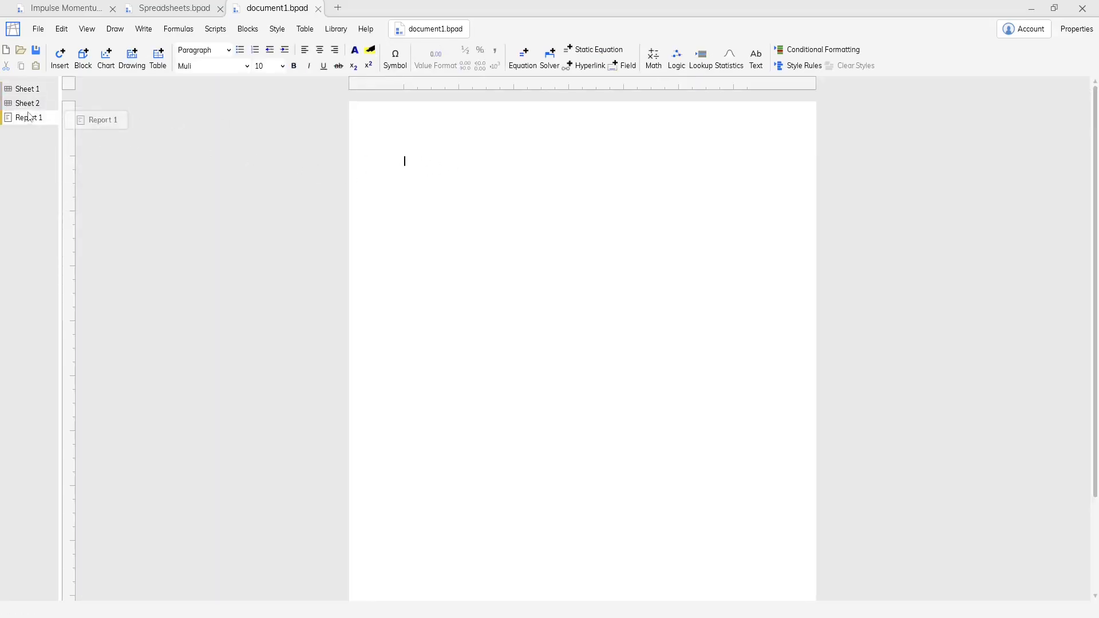
- Enter 5 ft in cell C3 of Sheet 1
left_click(28, 91)
scroll(164, 142, "up", 2, "ctrl")
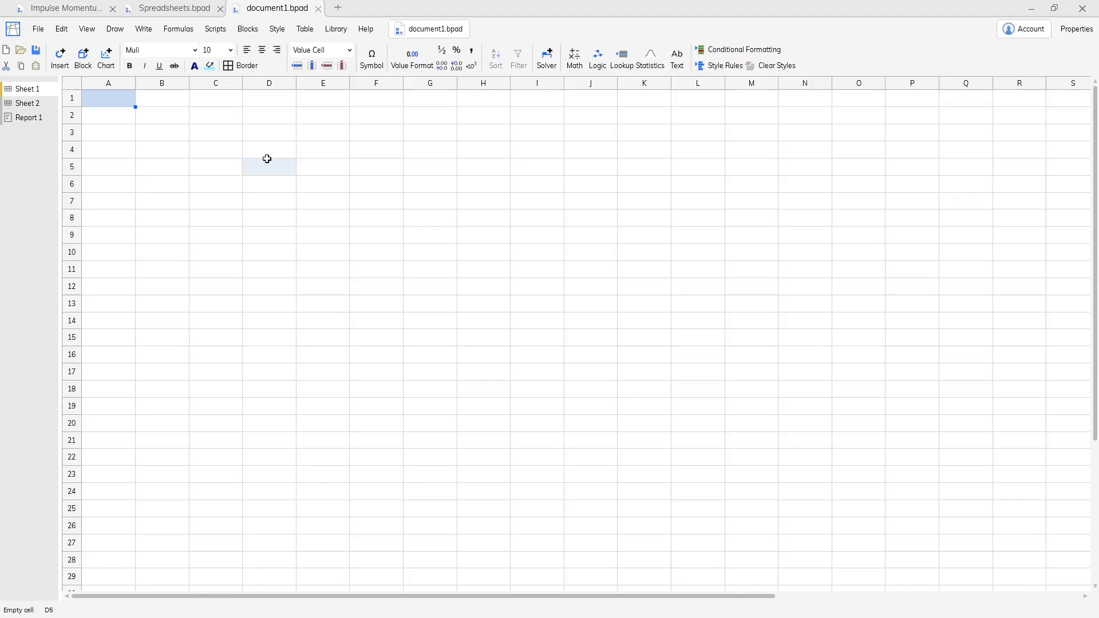
left_click(231, 132)
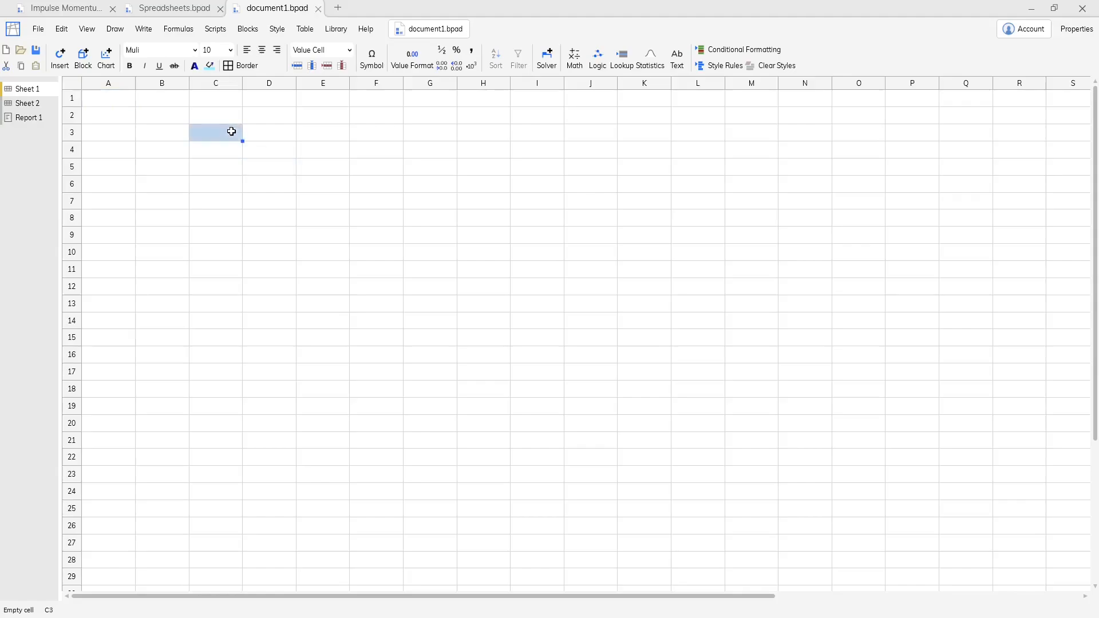
type("5")
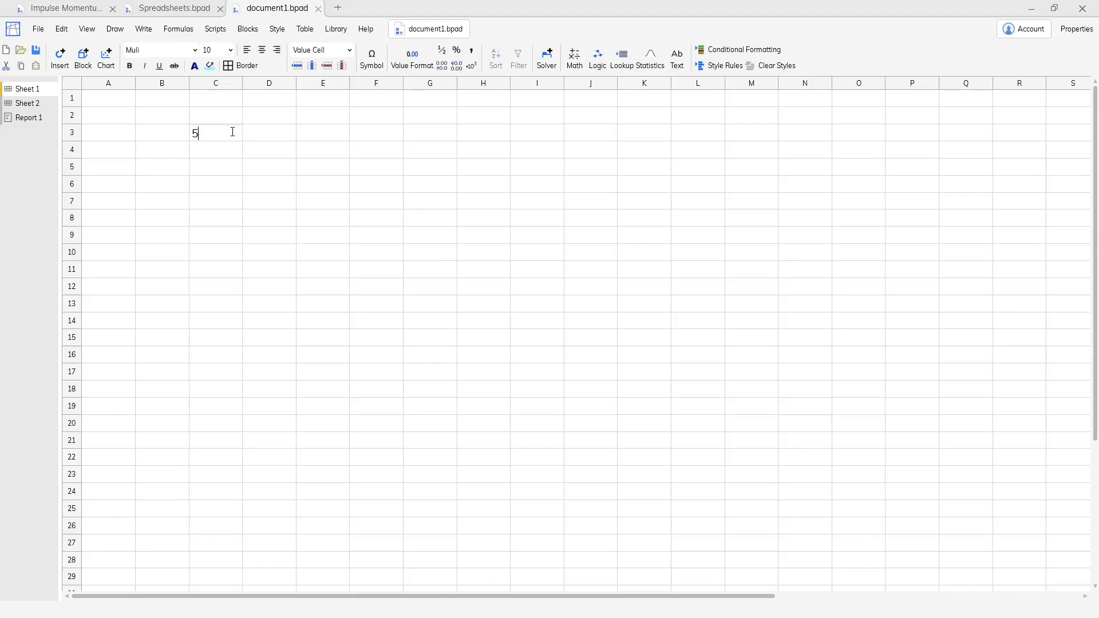
type(" ft")
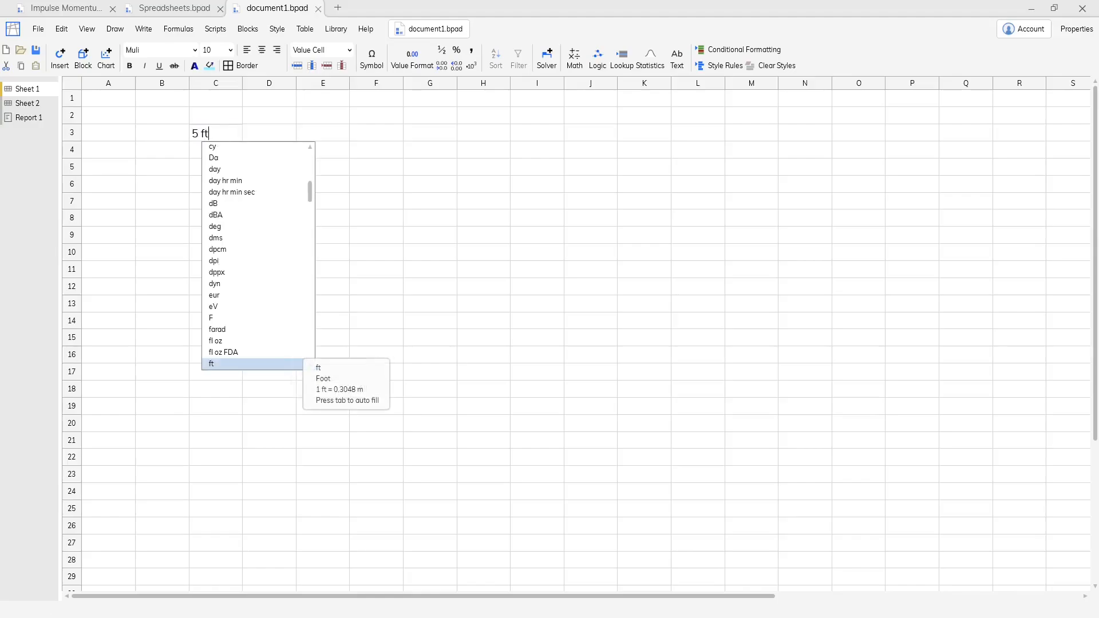
key("Return")
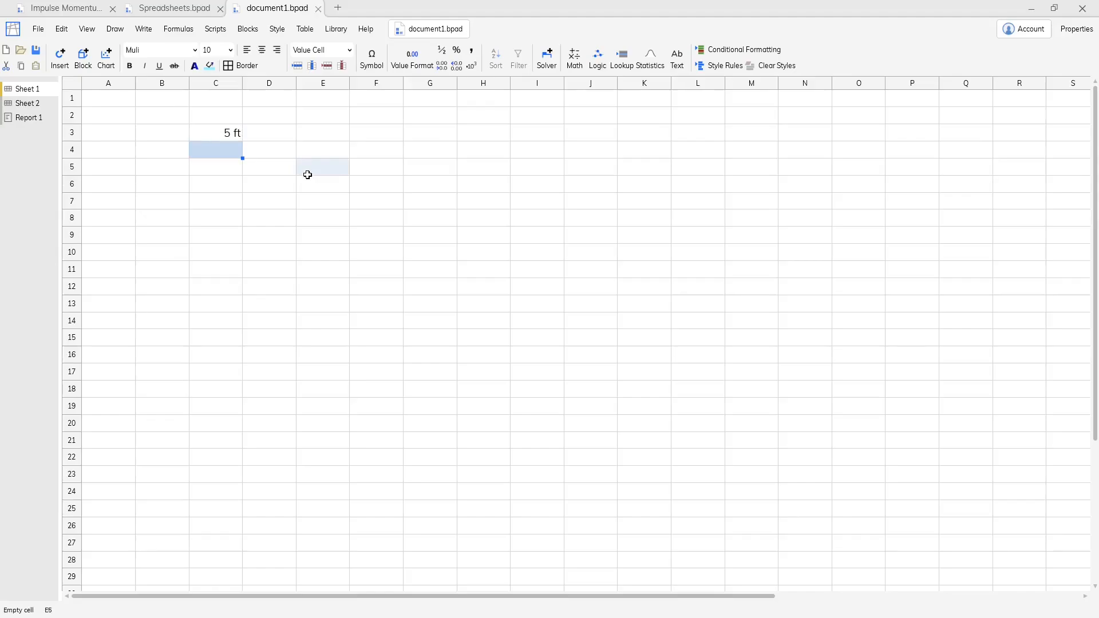
- Enter 6 ft, 7 ft, 8 ft and 9 ft in cells C4 to C7
type("6ft")
key("Return")
type("7ft")
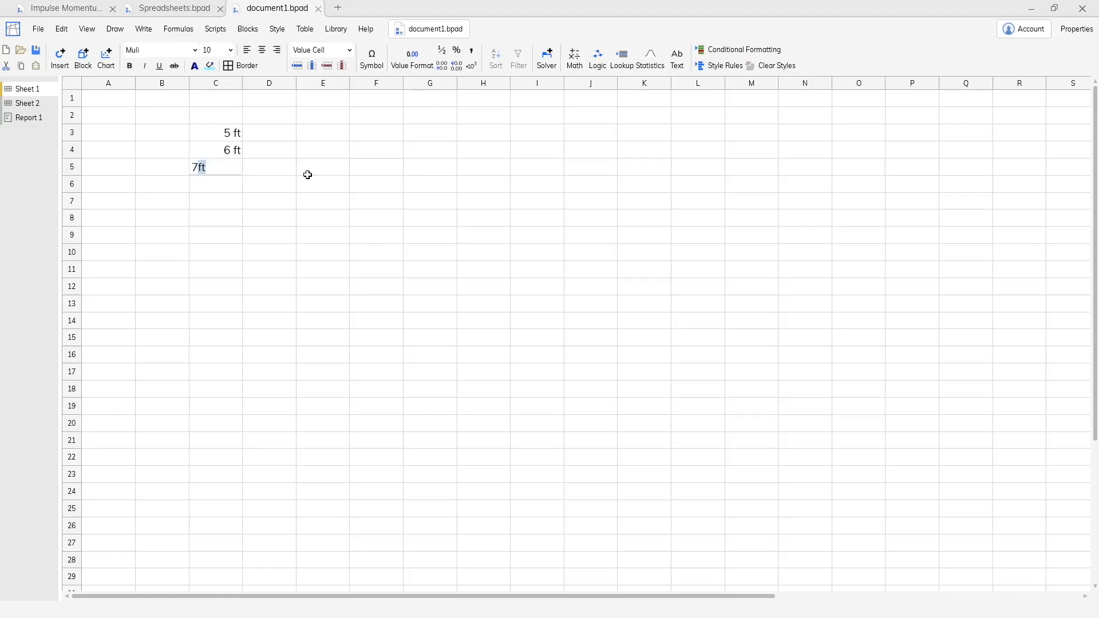
key("Return")
type("8ft")
key("Return")
type("9ft")
key("Return")
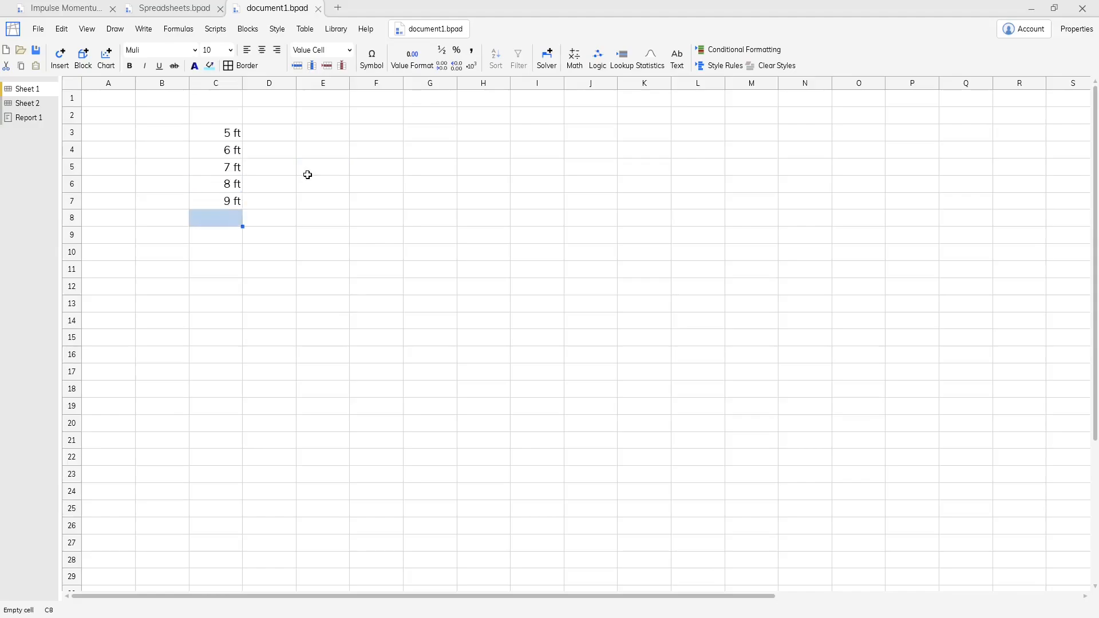
- Calculate the square of C3 in D3 with the formula C3^2 and fill it down to D7
left_click(273, 135)
type("=")
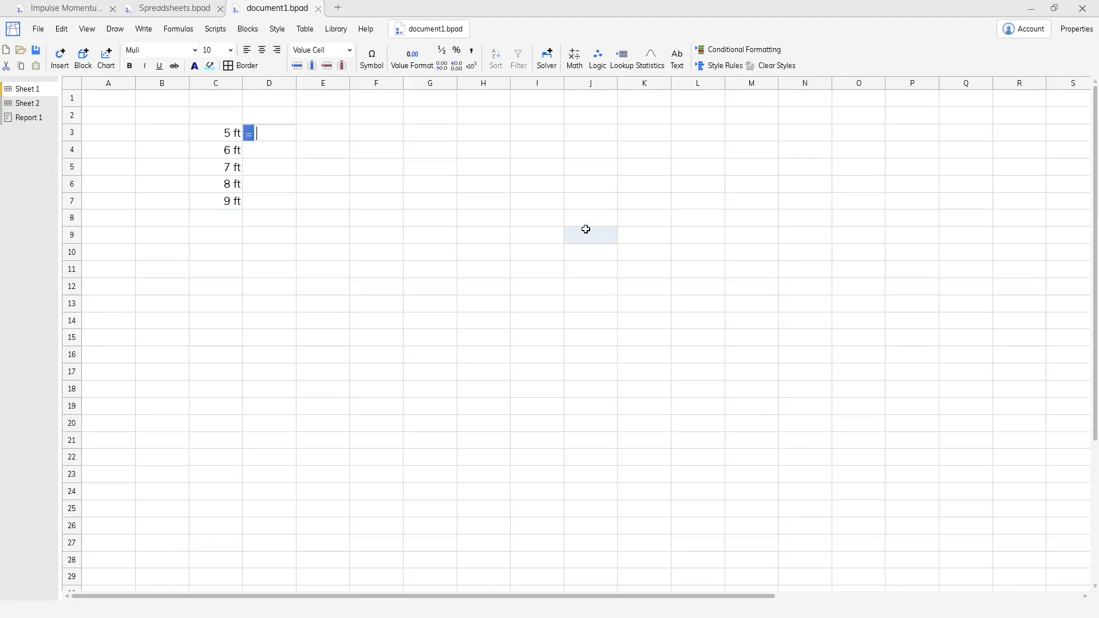
left_click(222, 133)
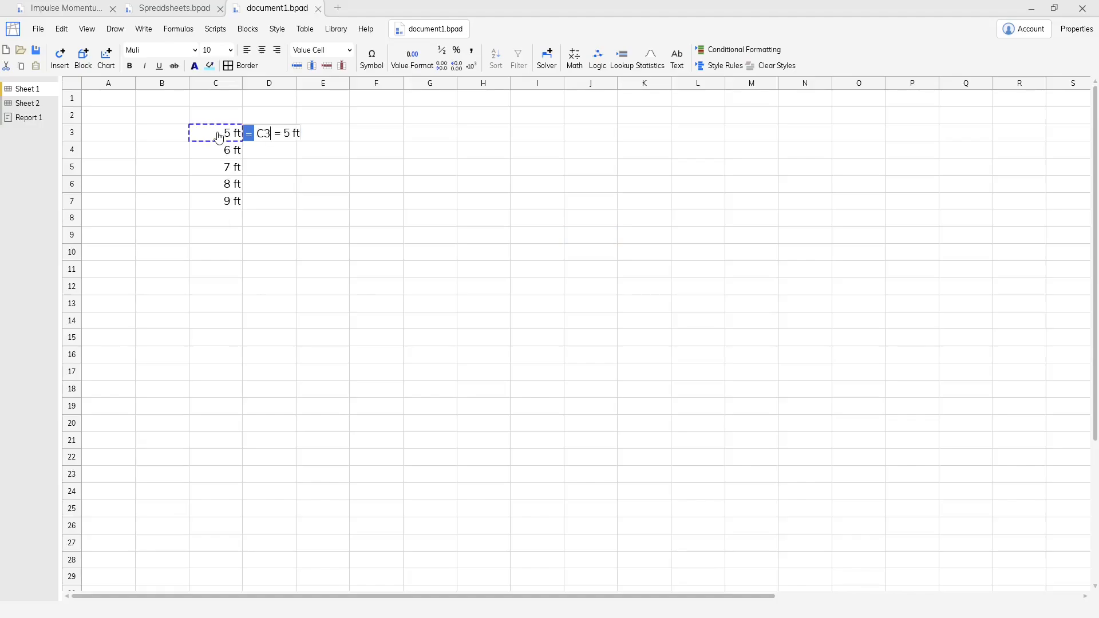
type("^2")
key("Return")
left_click(273, 134)
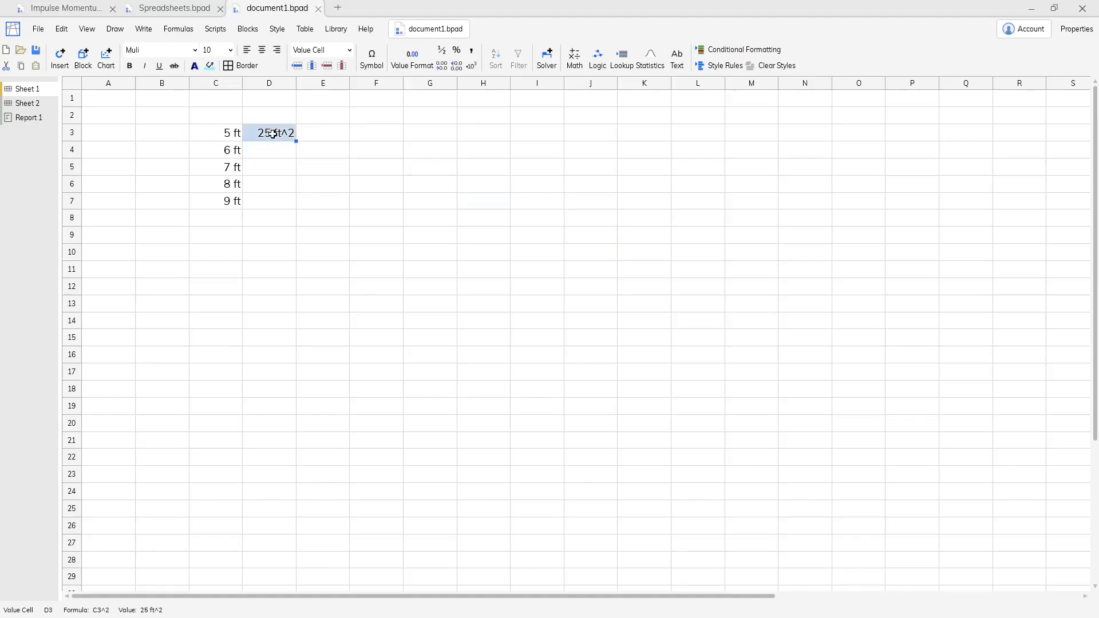
left_click_drag(296, 140, 289, 206)
- Define a named value in D11 with the formula Total = Sum(D3:D7)
left_click(275, 270)
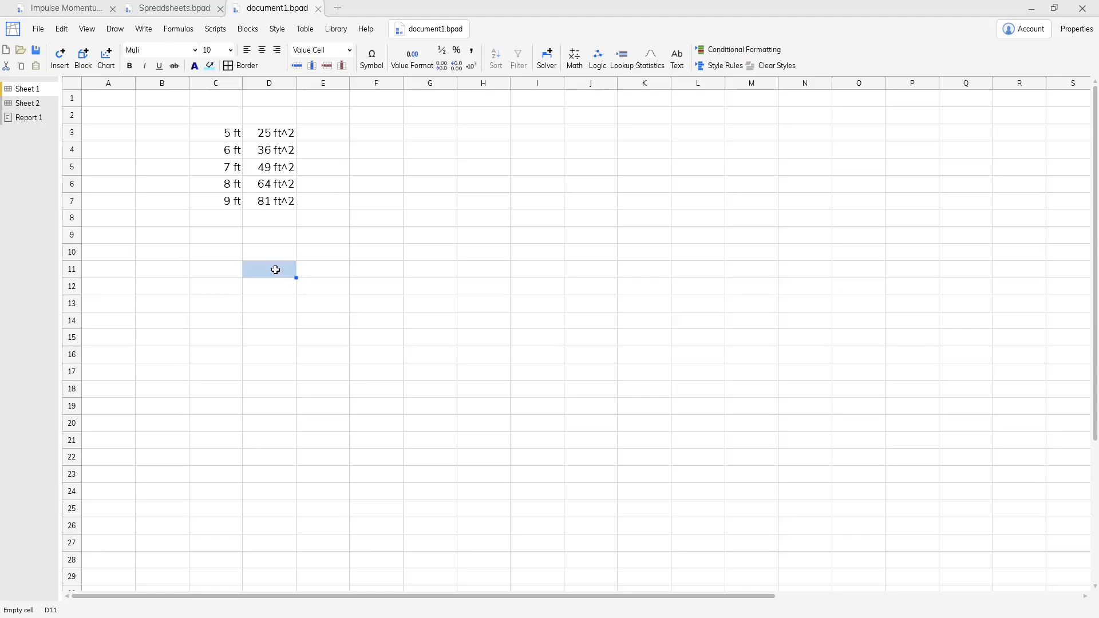
type("=")
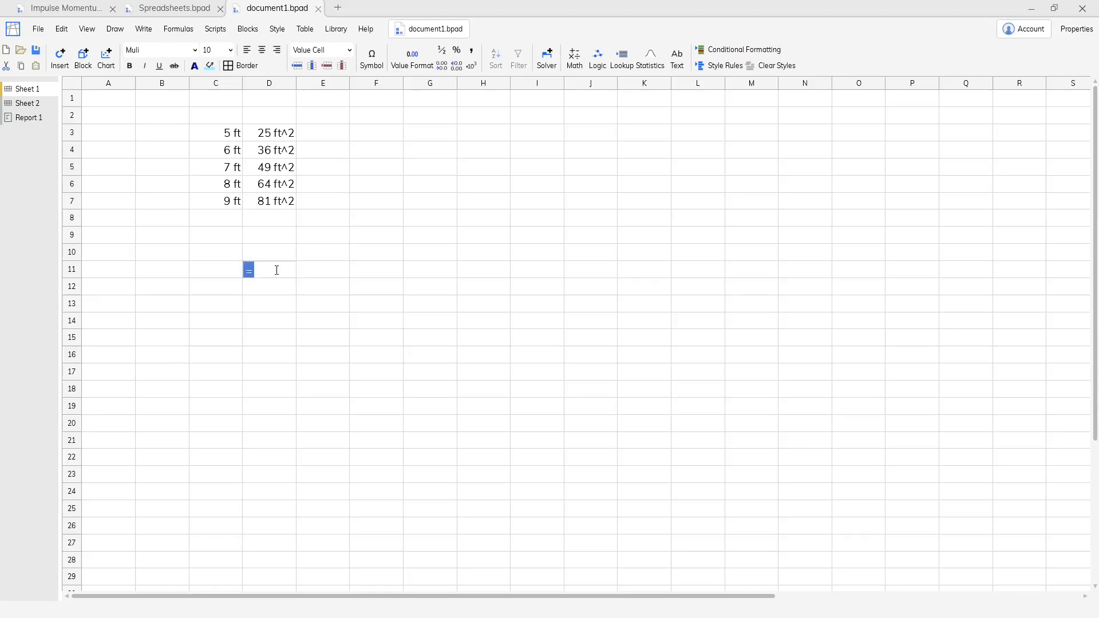
type("Total = Sum(")
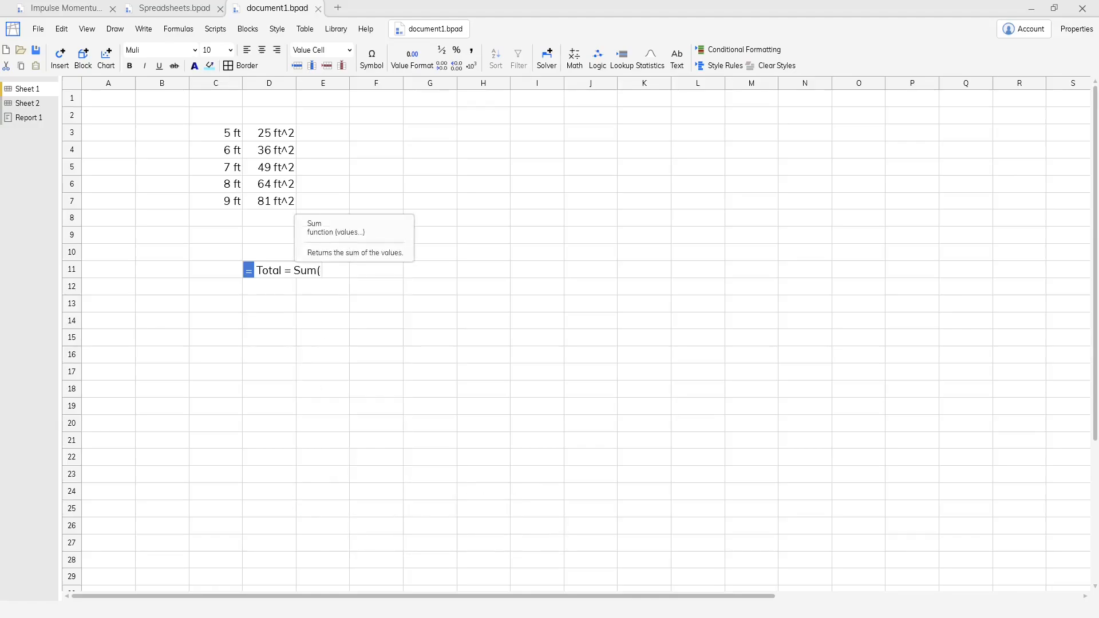
left_click_drag(279, 137, 286, 200)
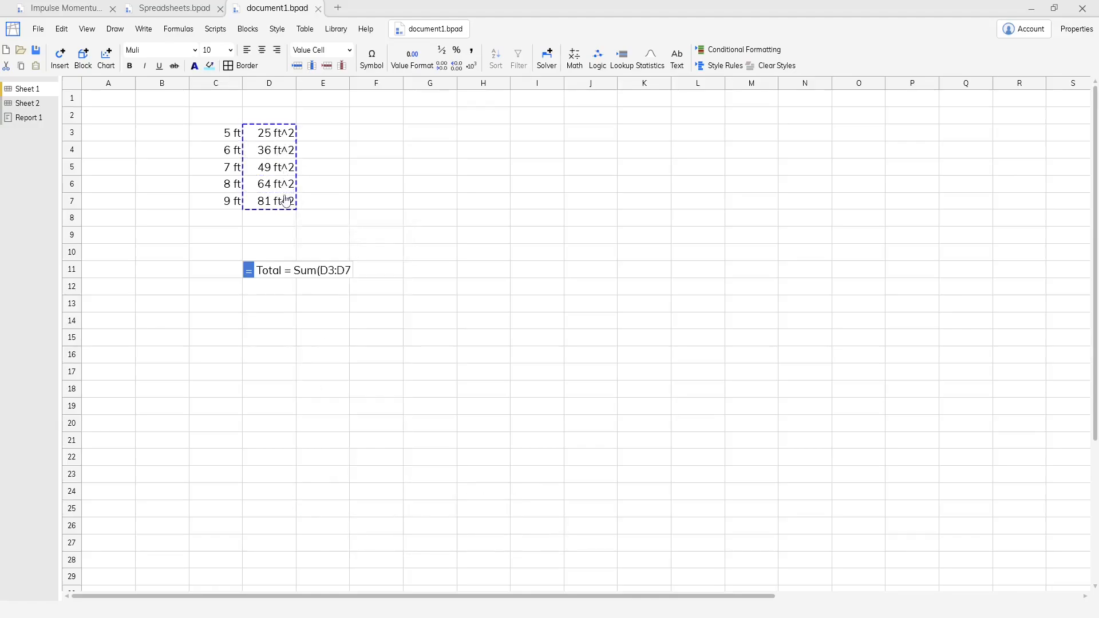
type(") = 255 ft^2")
key("Return")
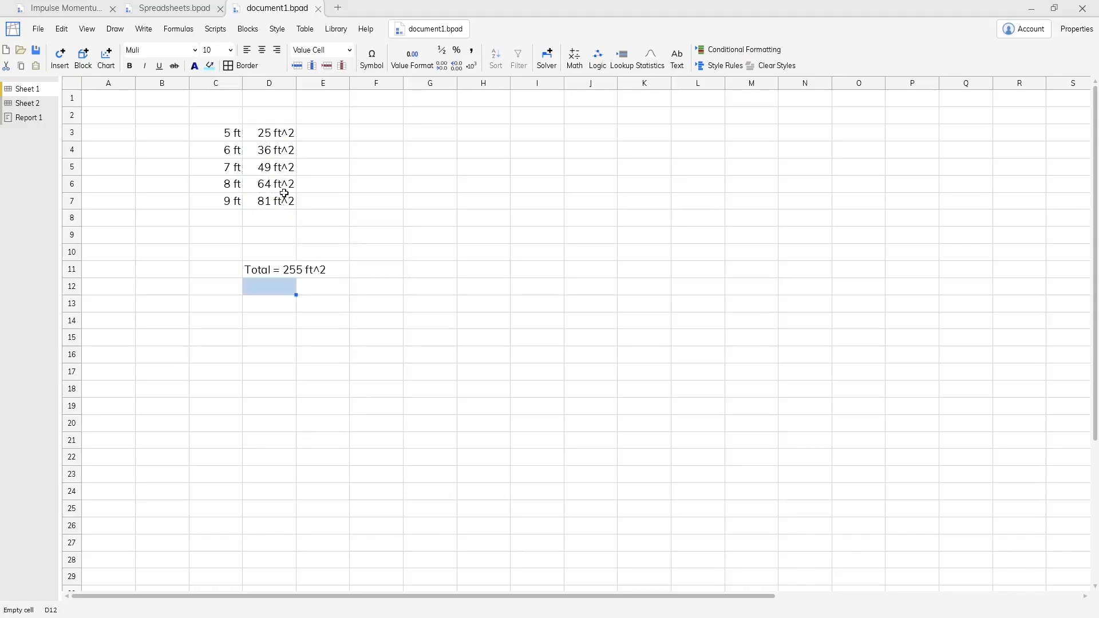
- Enter a formula in D14 that references the named total and halves it, Total/2
left_click(257, 320)
type("=")
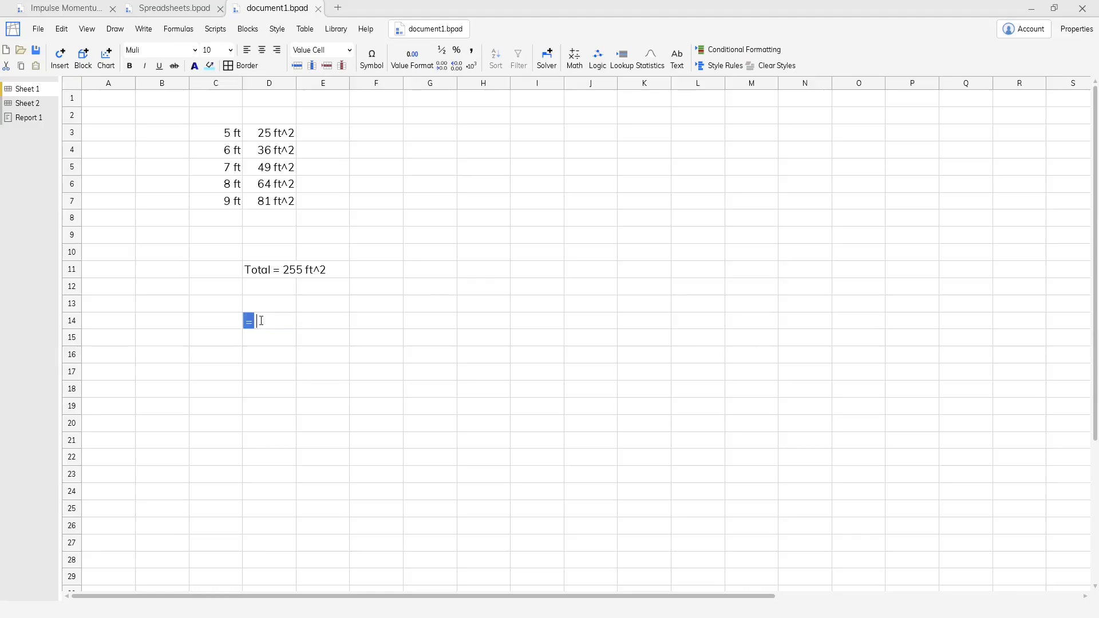
left_click(267, 271)
type("/2")
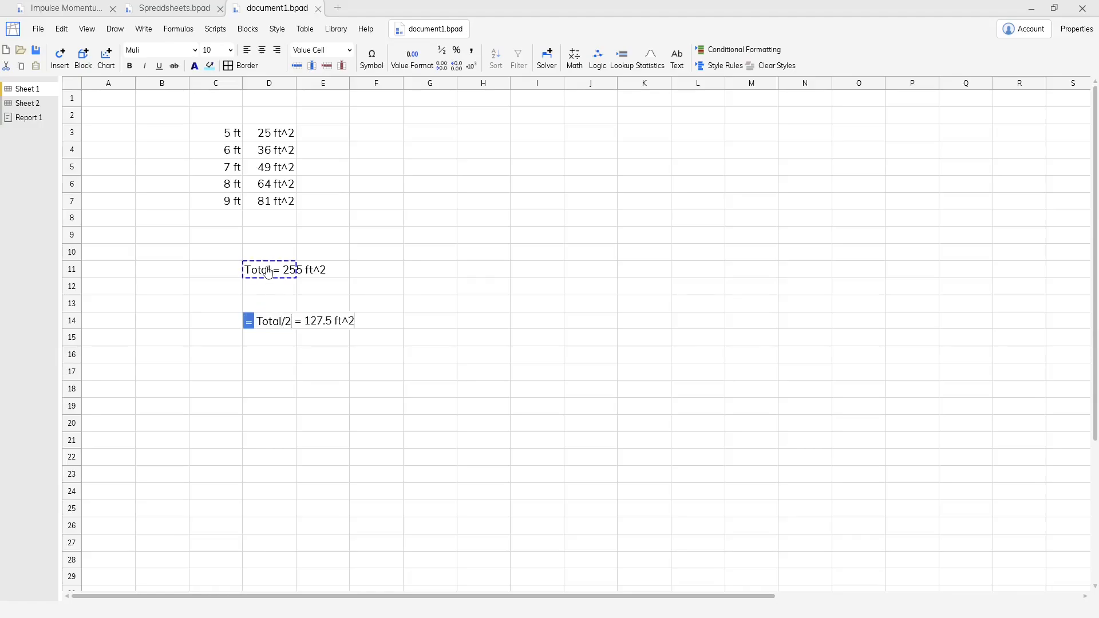
key("Return")
- Set Show Name to No in the properties of the total in D11
left_click(267, 267)
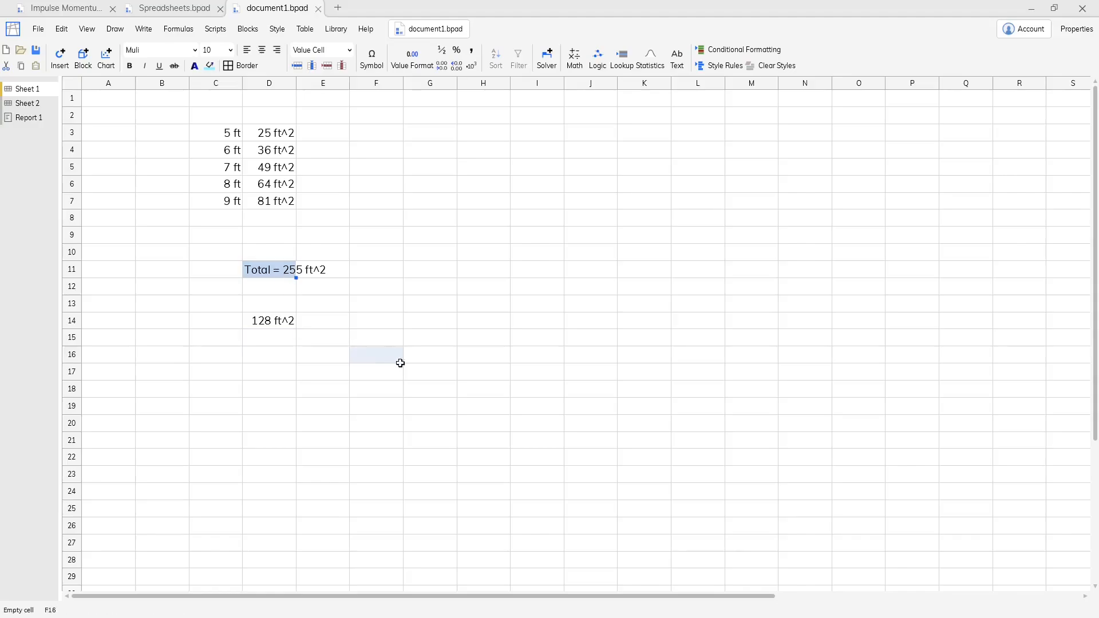
left_click(1077, 30)
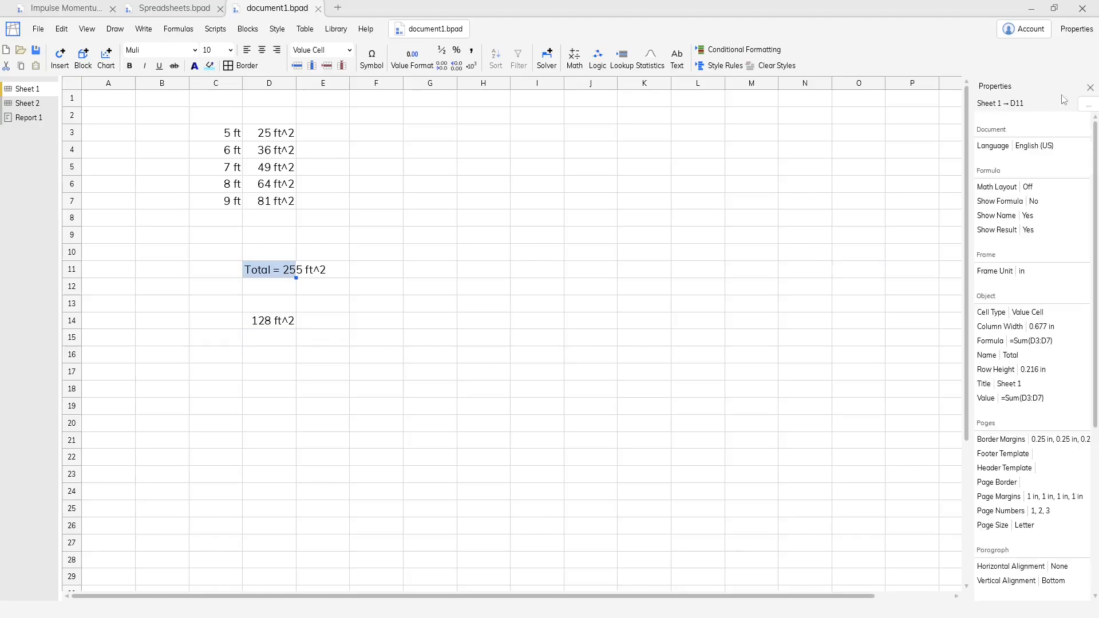
left_click(1036, 216)
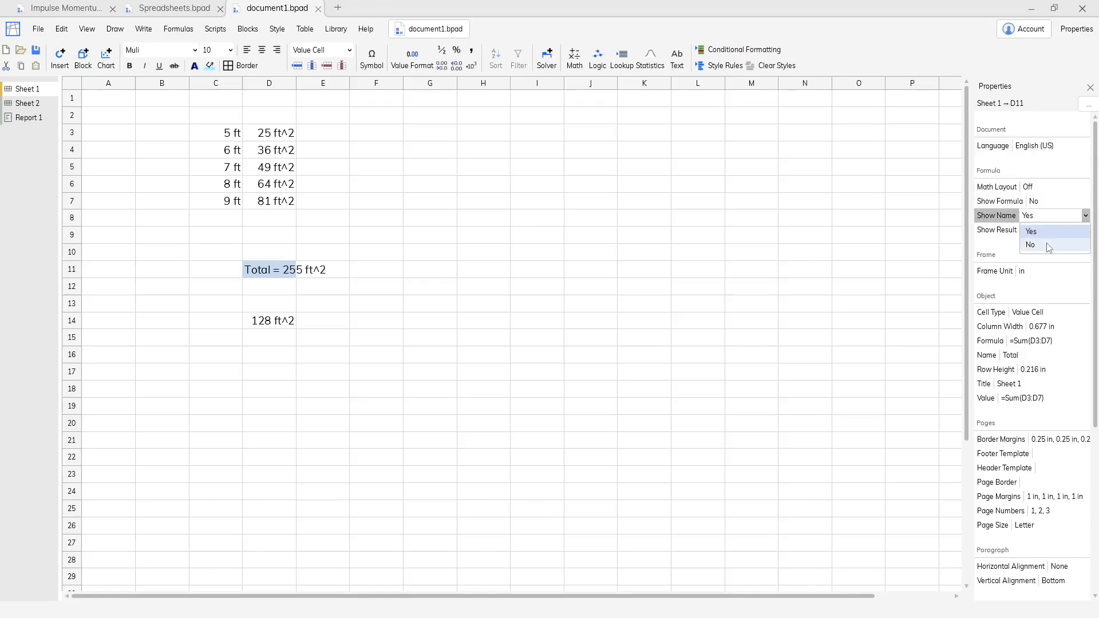
left_click(1049, 245)
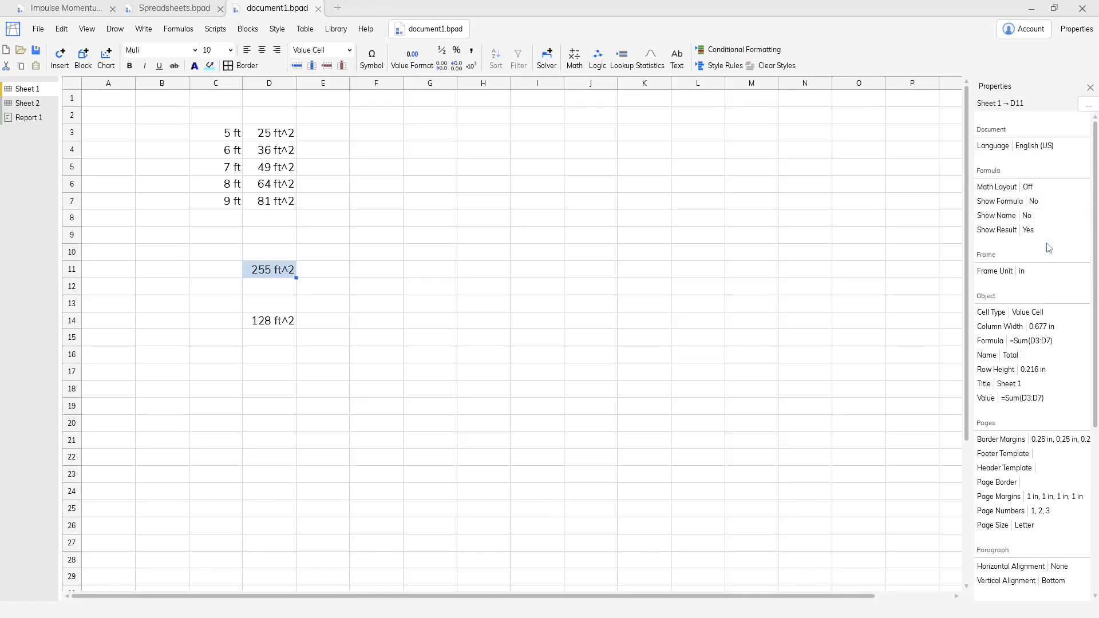
- Examine the formula in D14 to see how it references the total
left_click(272, 319)
left_click(274, 321)
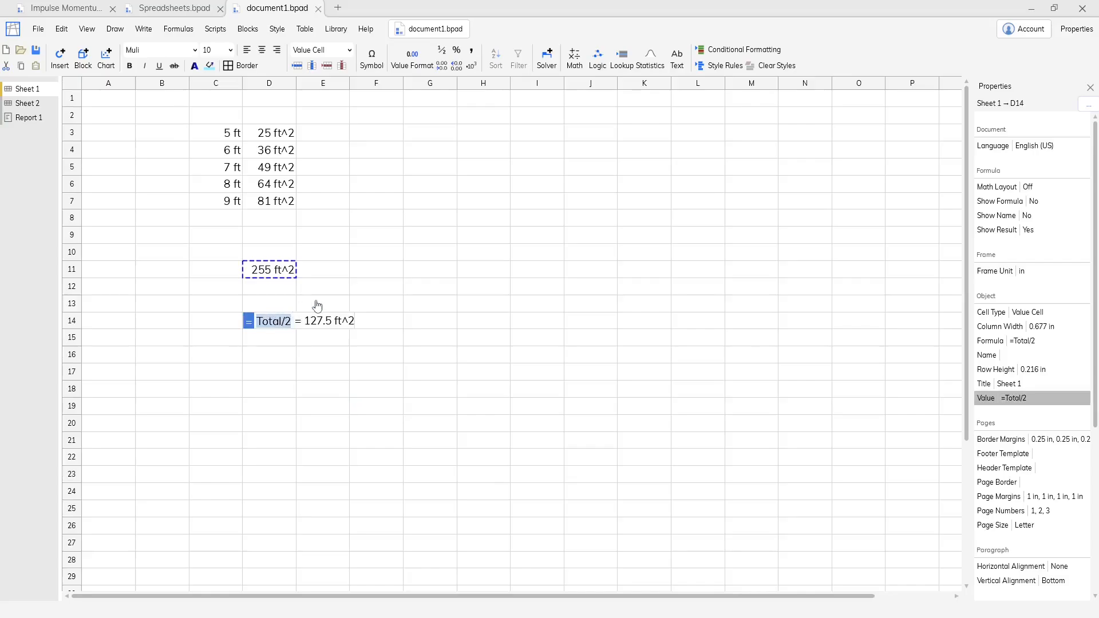
key("Return")
- Set Show Formula to Yes for the total in D11, and undo that change
left_click(266, 270)
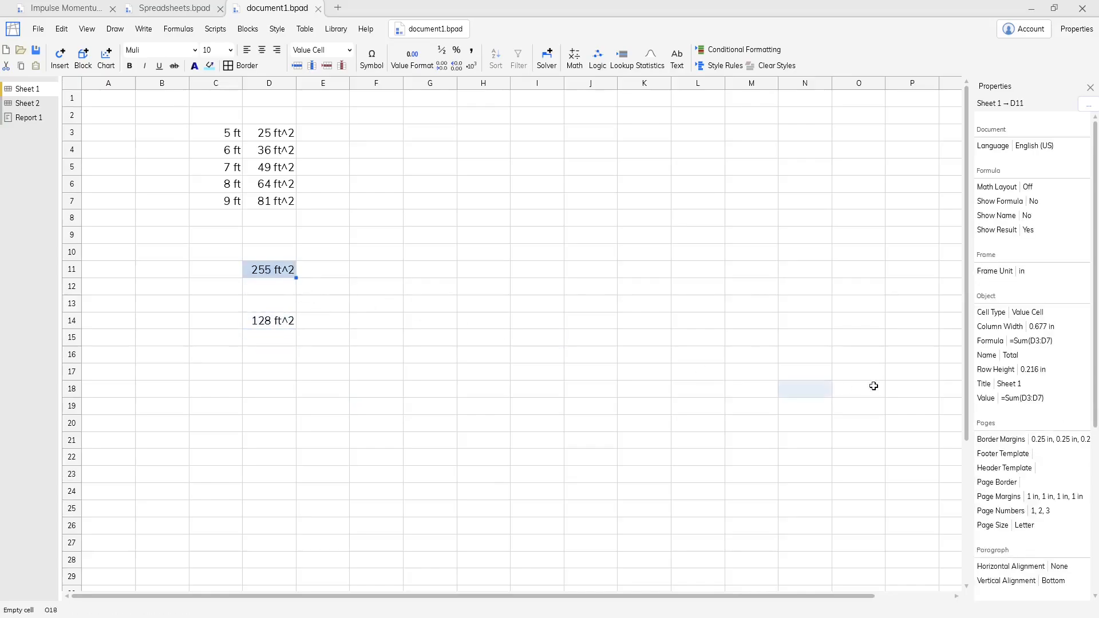
left_click(1035, 202)
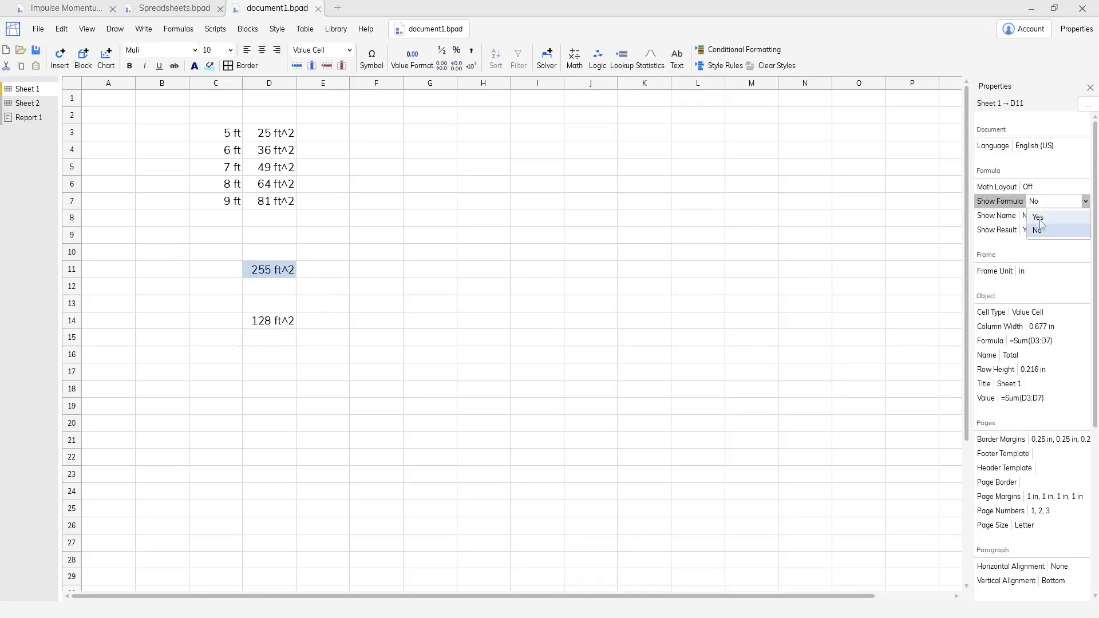
left_click(1039, 218)
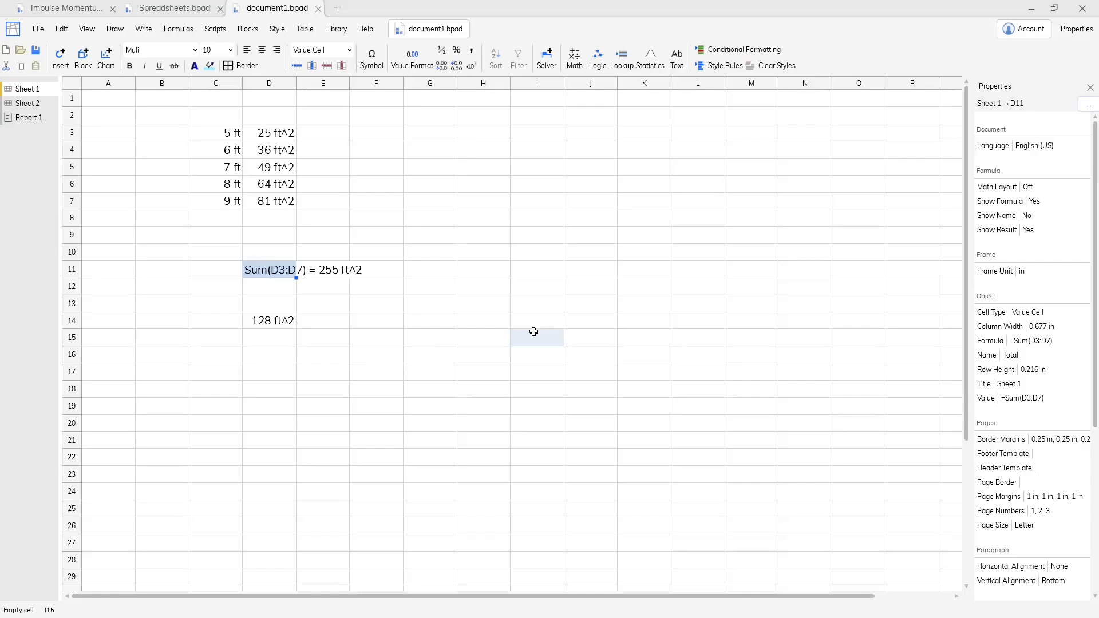
key("ctrl+z")
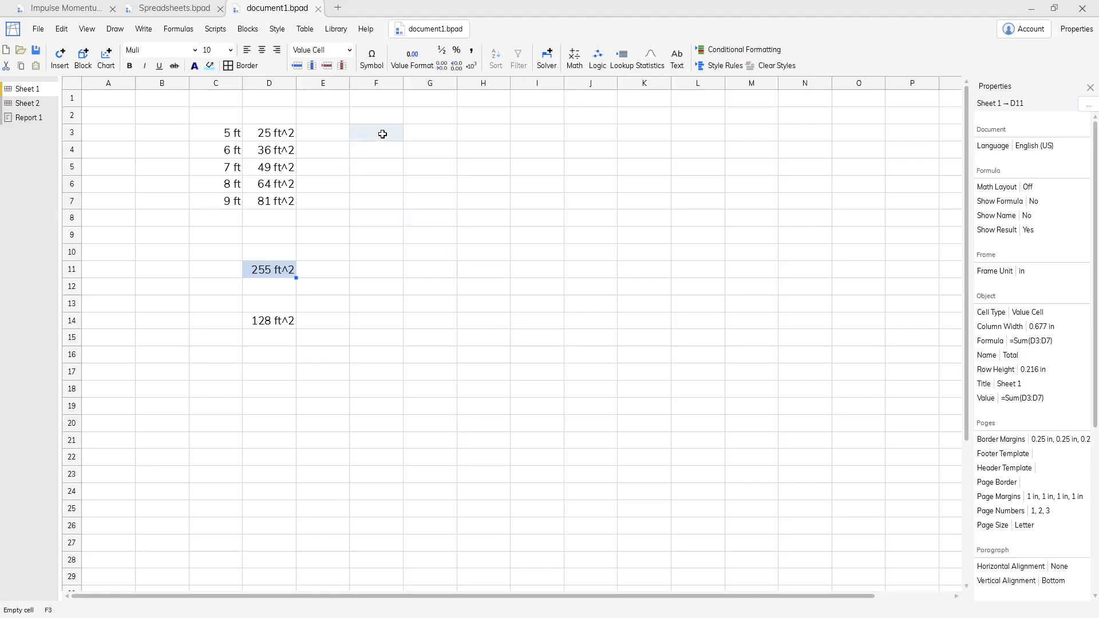
- Merge the empty cells F3 to I12 into a single cell
left_click_drag(380, 130, 533, 284)
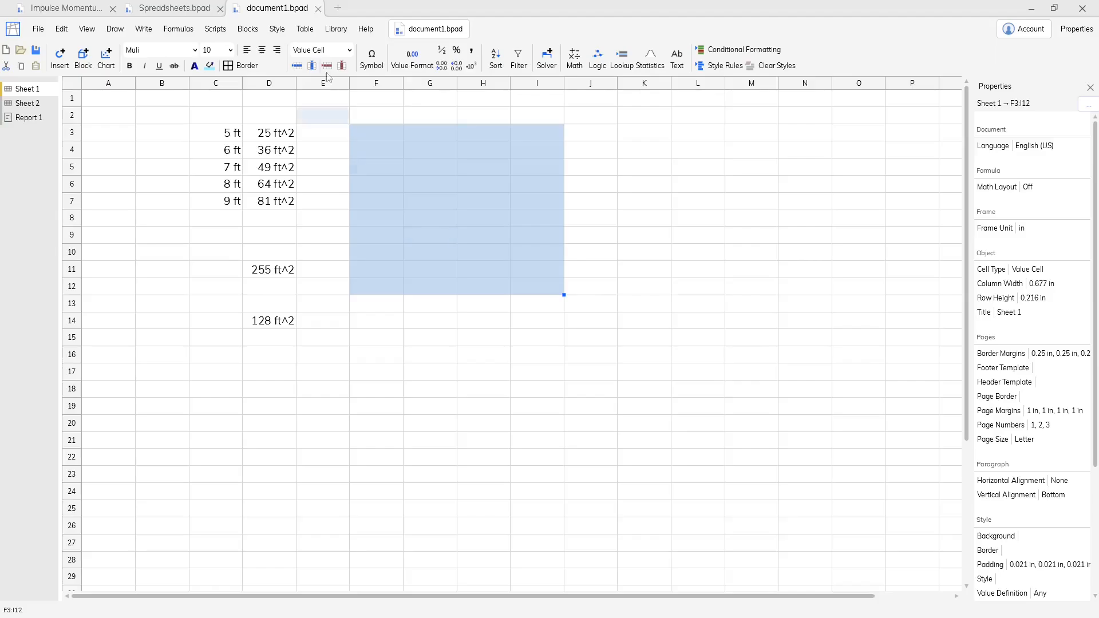
left_click(305, 29)
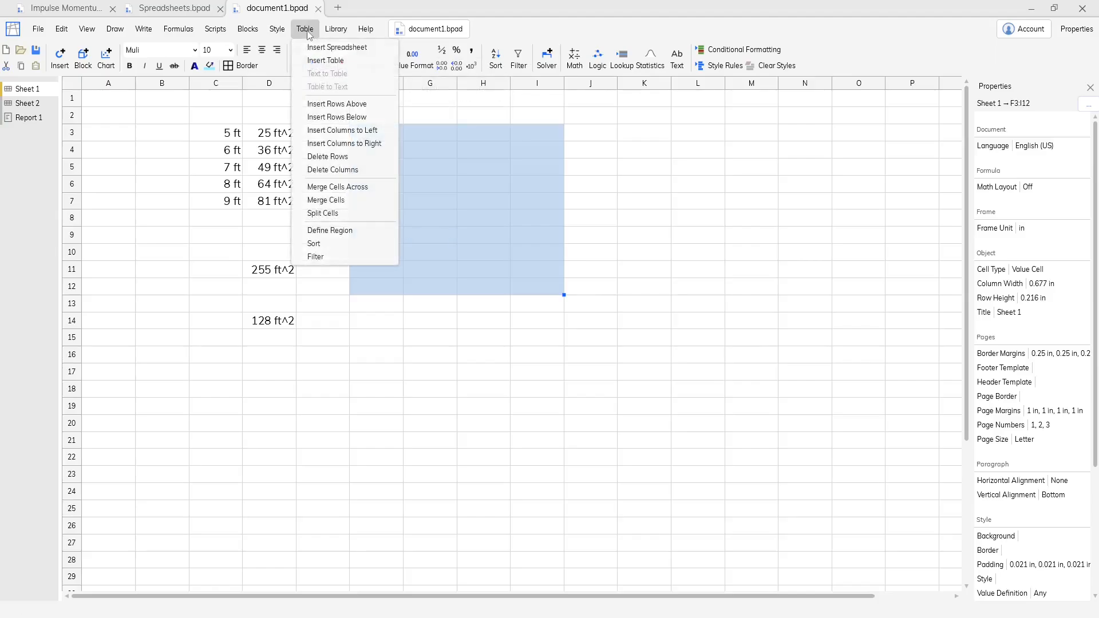
left_click(368, 201)
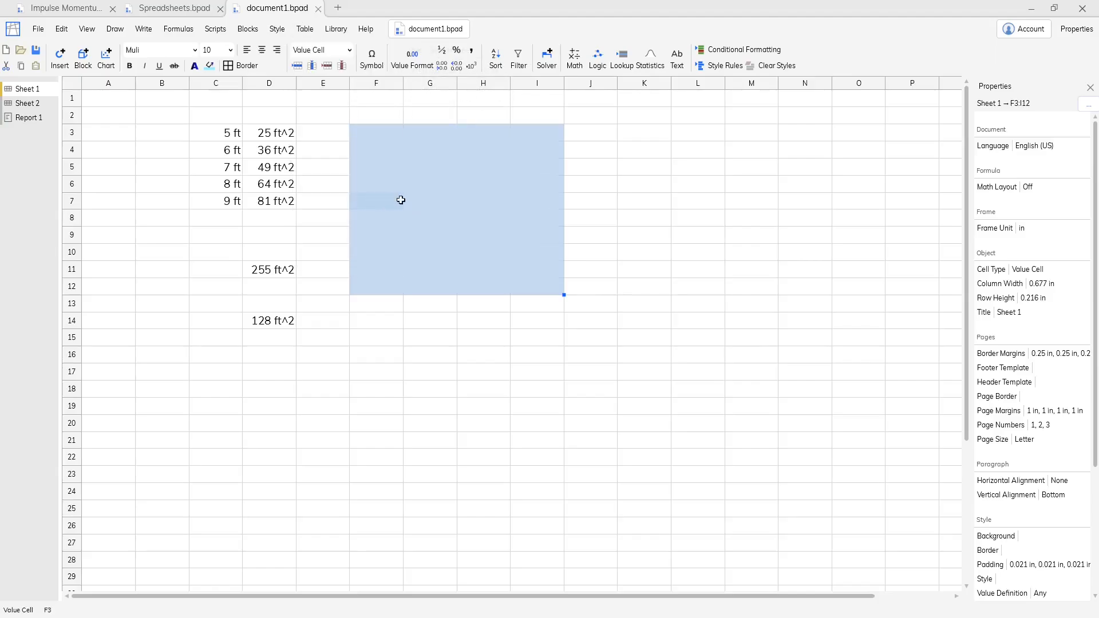
- Change the merged cell F3:I12 to the Multiline cell type and enter the text "hello!" on its first line
left_click(344, 51)
left_click(312, 79)
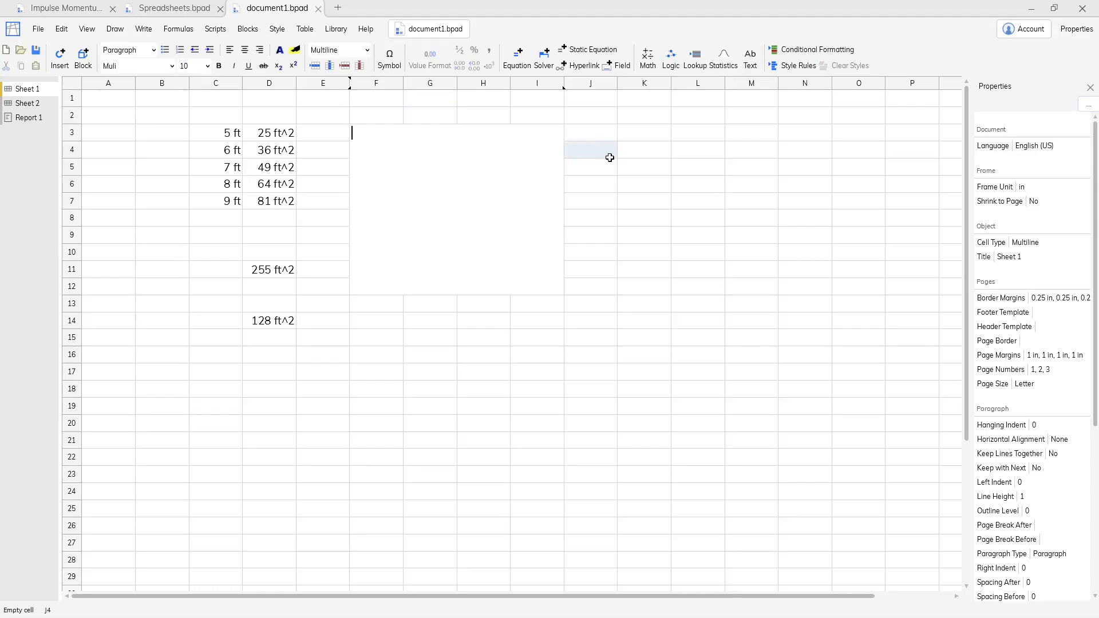
type("hello!")
key("Return")
- Add the equations A = 5 ft/2 and B = A/2 on separate lines below the "hello!" text
type("=A=")
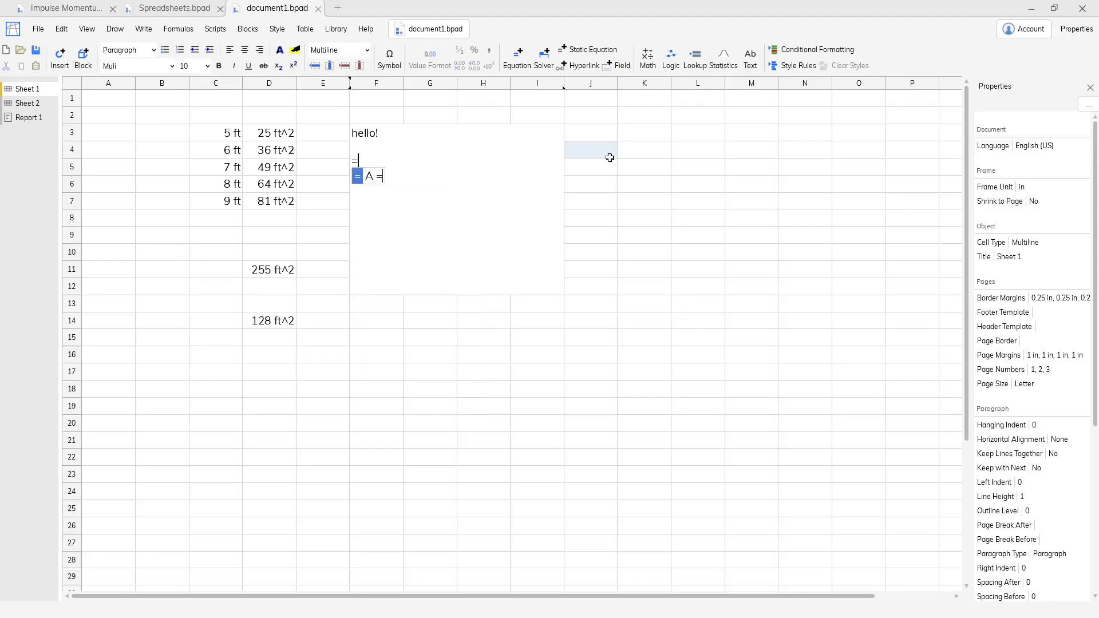
type("5 ft/2 = 2.5 ft")
key("Return")
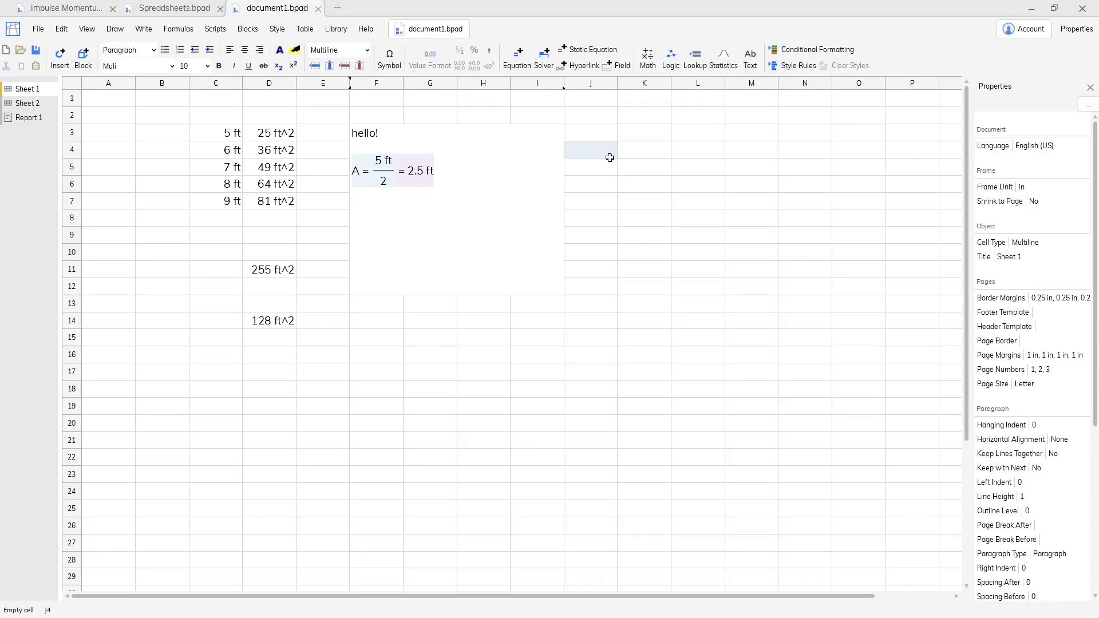
key("Return")
type("=B=")
left_click(403, 179)
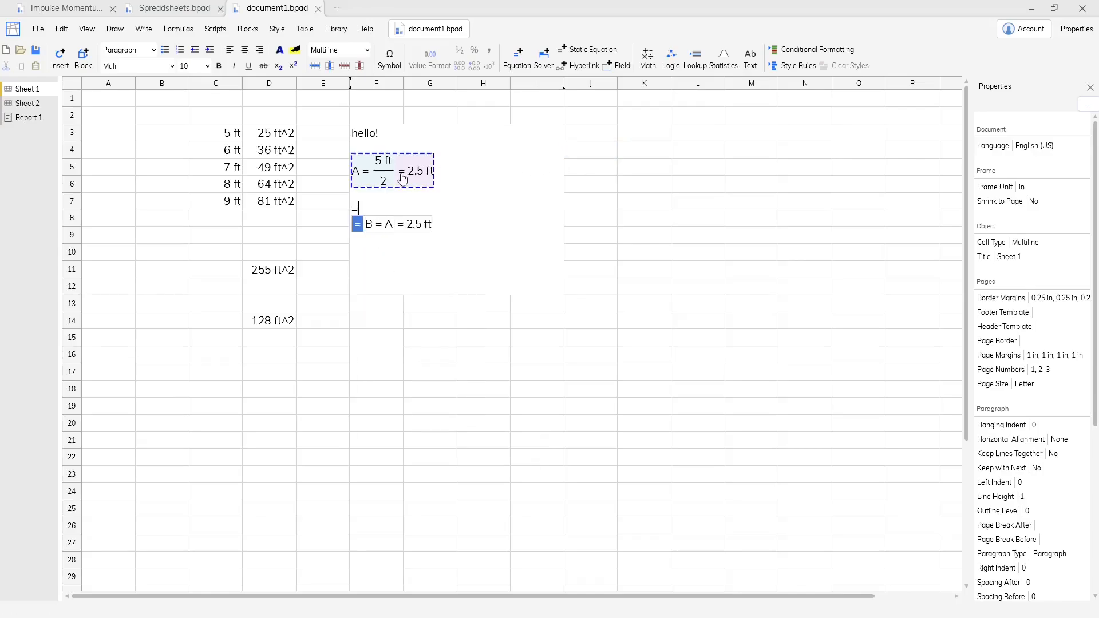
type("/2")
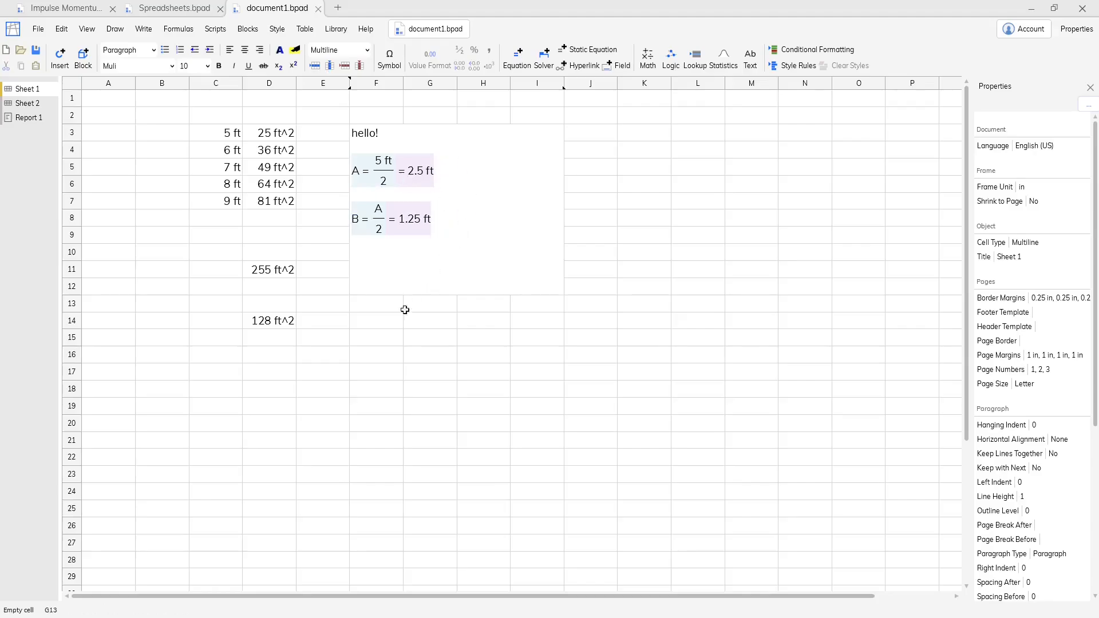
- Enter a formula in F15 that multiplies A from the multiline cell by the total in D11
left_click(393, 336)
type("=")
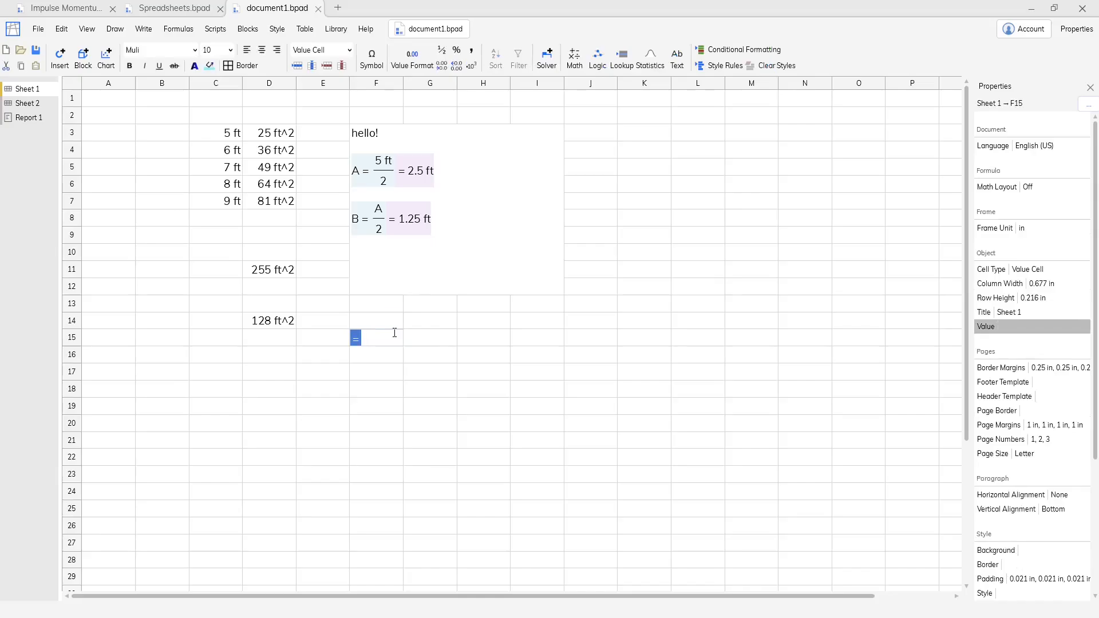
left_click(389, 173)
type("*")
left_click(277, 275)
key("Return")
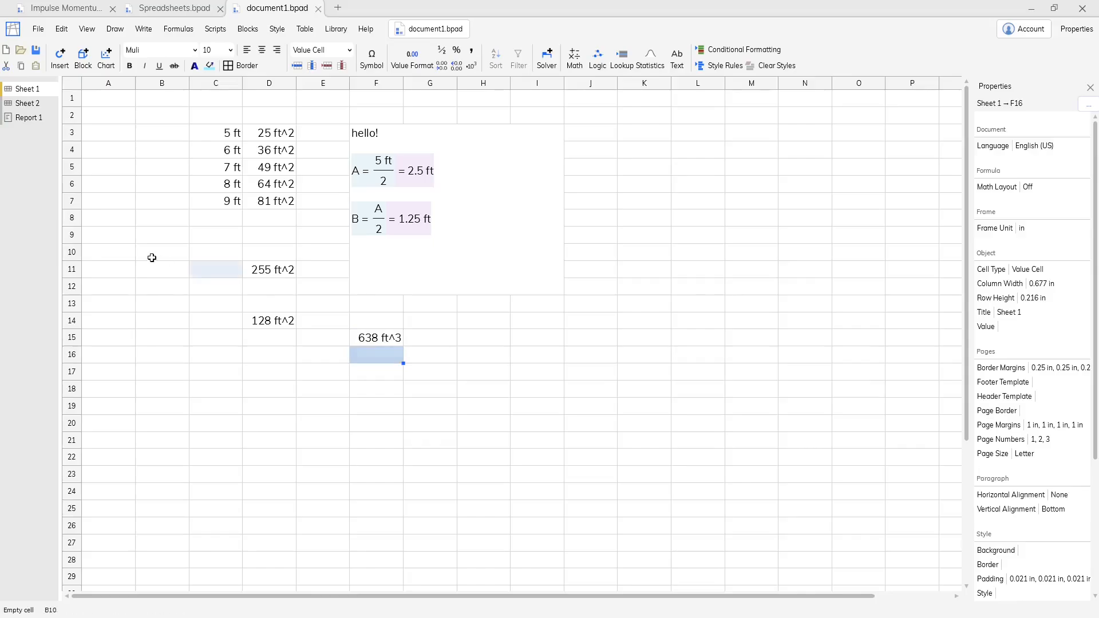
- Insert an equation named Half of Total on the Report 1 page that references the total in D11 of Sheet 1
left_click(28, 118)
left_click(376, 164)
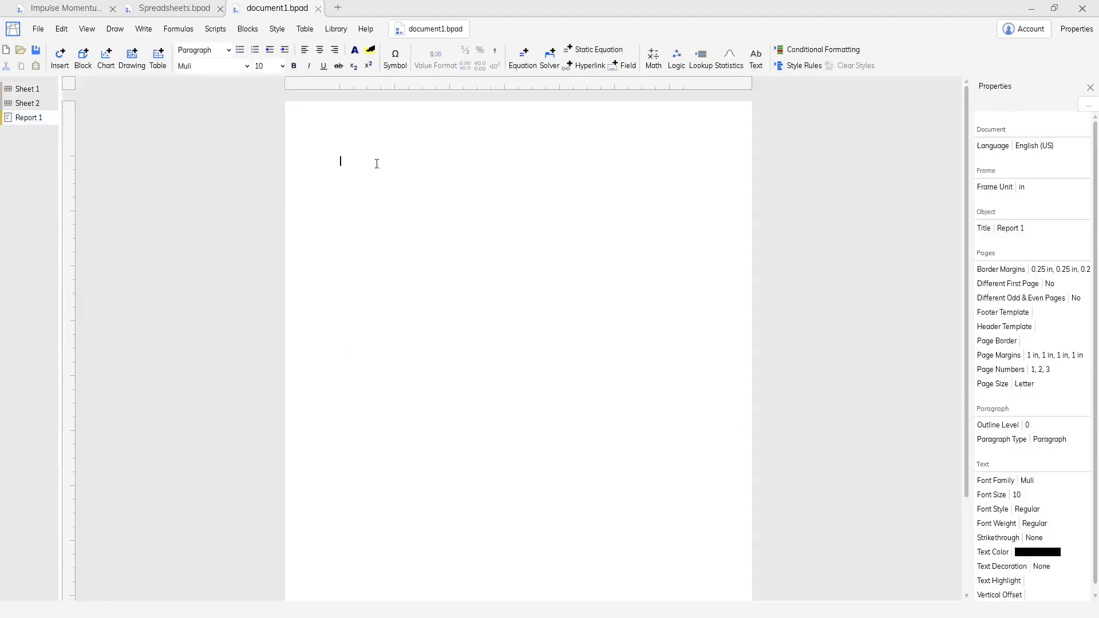
type("=")
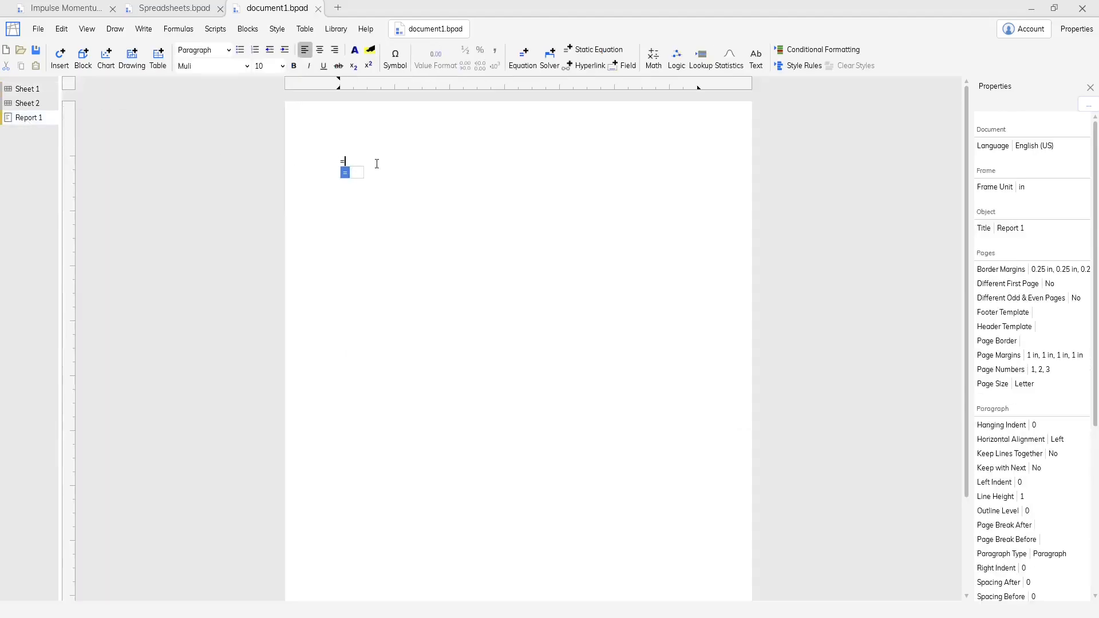
type("Half of")
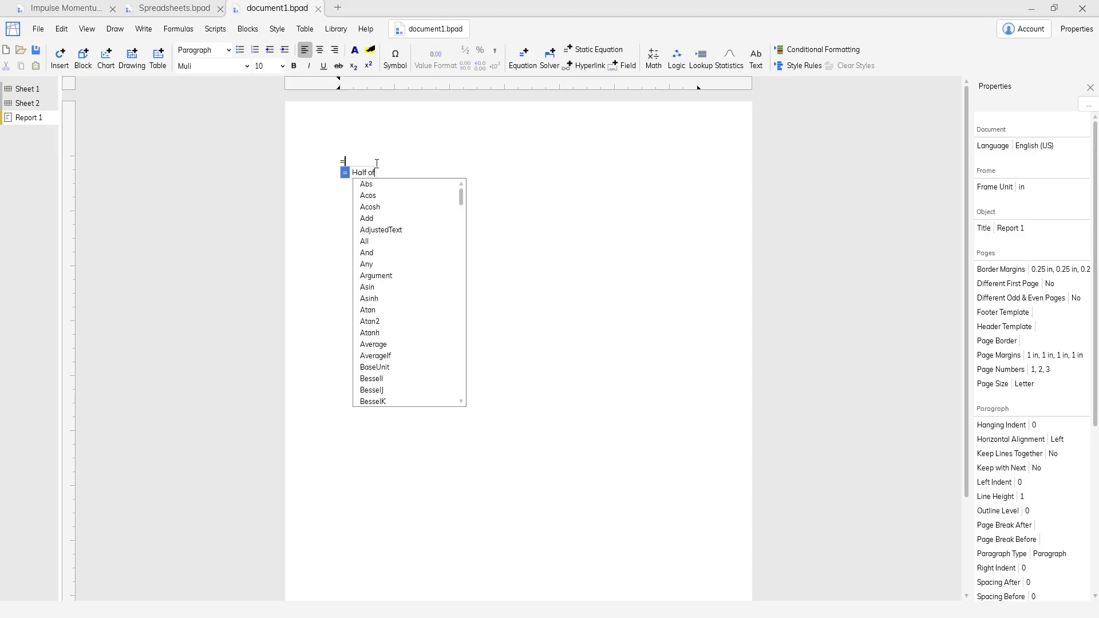
type(" Total =")
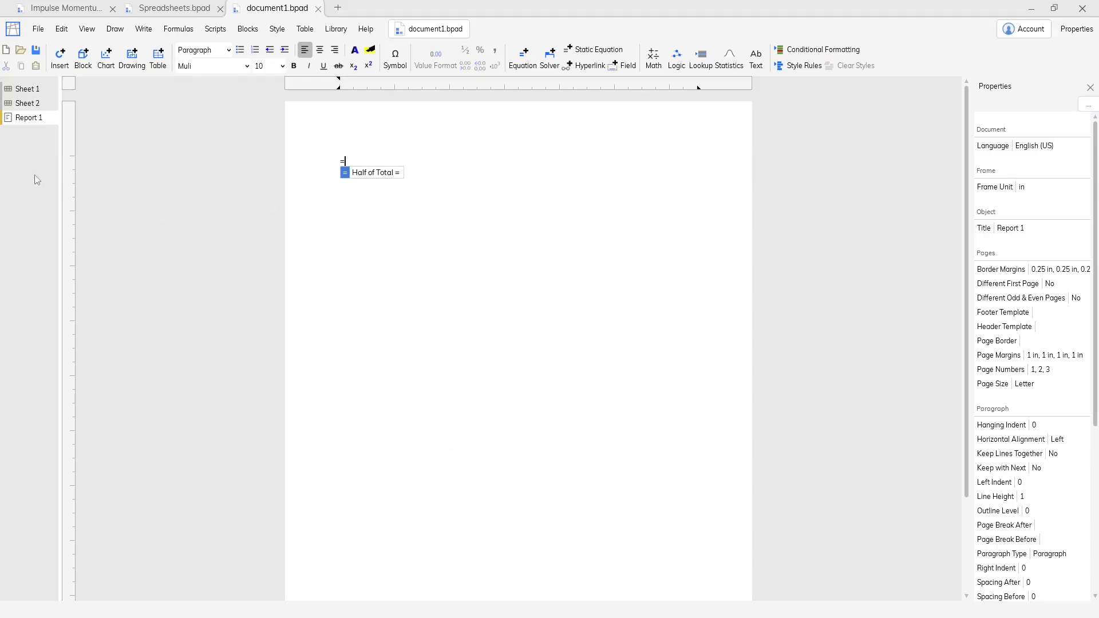
left_click(23, 92)
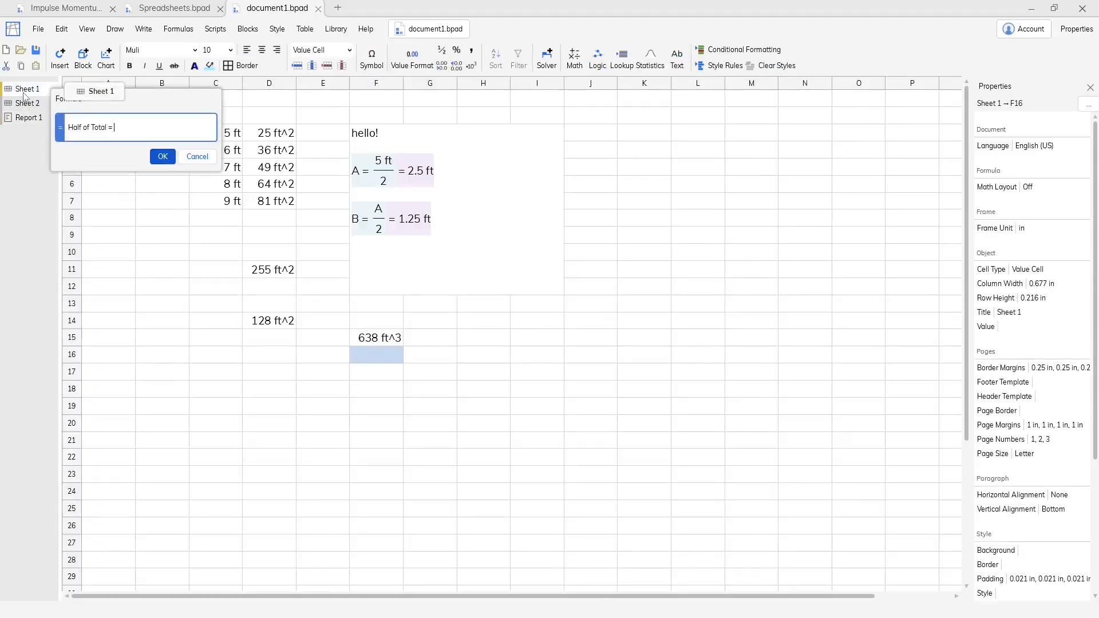
left_click(280, 275)
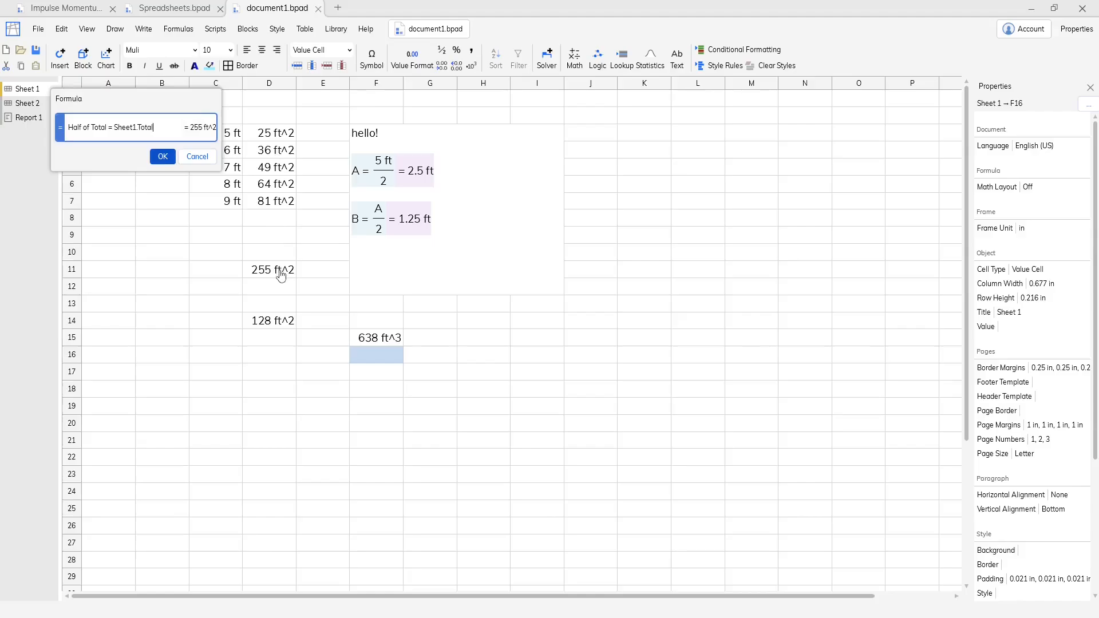
left_click(268, 175)
left_click(253, 139)
left_click(275, 270)
left_click(159, 158)
left_click(487, 190)
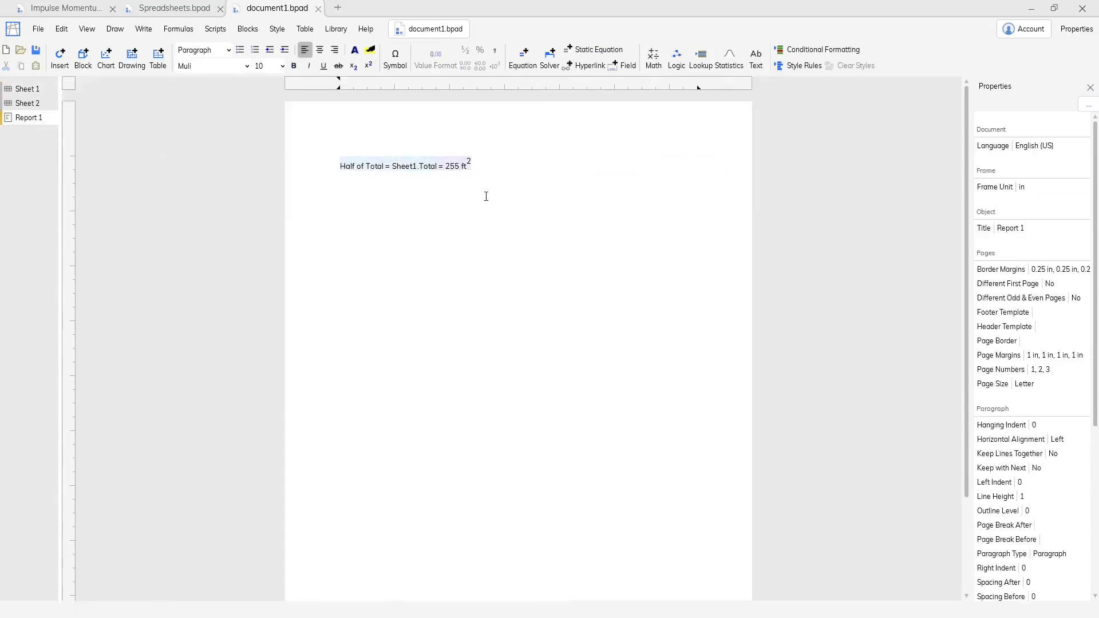
- Edit the Half of Total equation so that Sheet1.Total is divided by 2
left_click(465, 165)
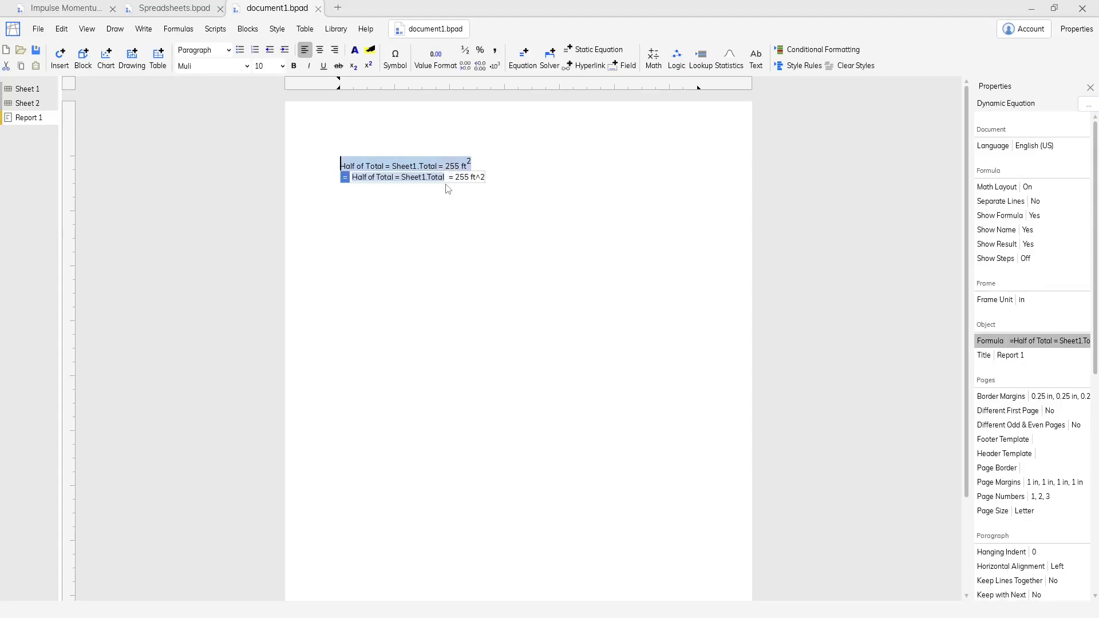
type("/2")
key("Return")
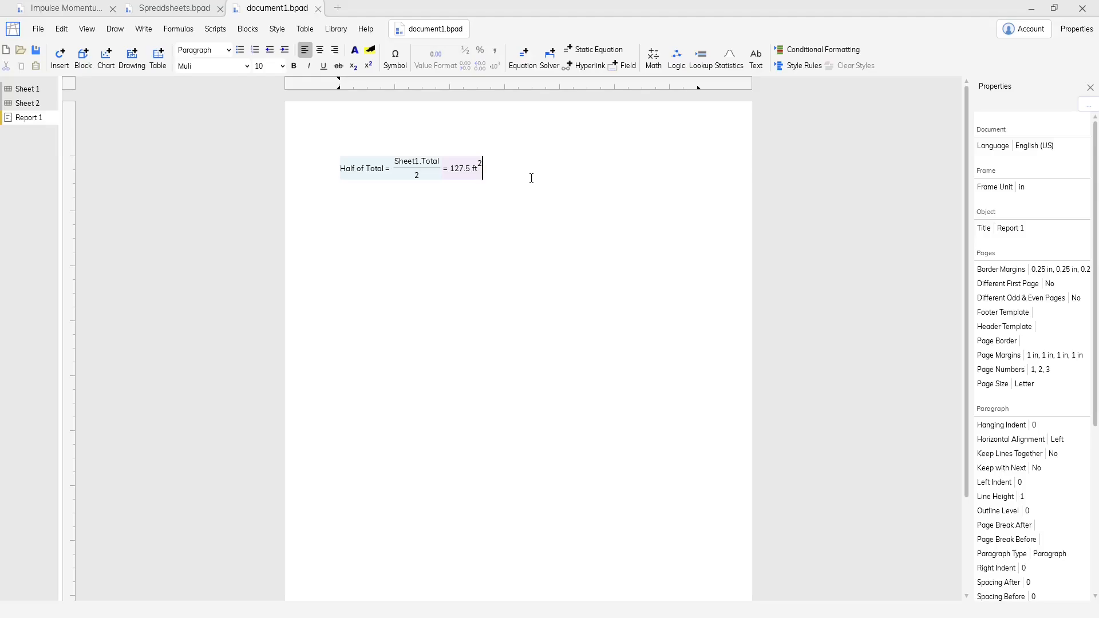
- Enter the formula Quarter of Total = Report1.Half of Total/2 in F17 of Sheet 1, referencing the report's equation
left_click(27, 89)
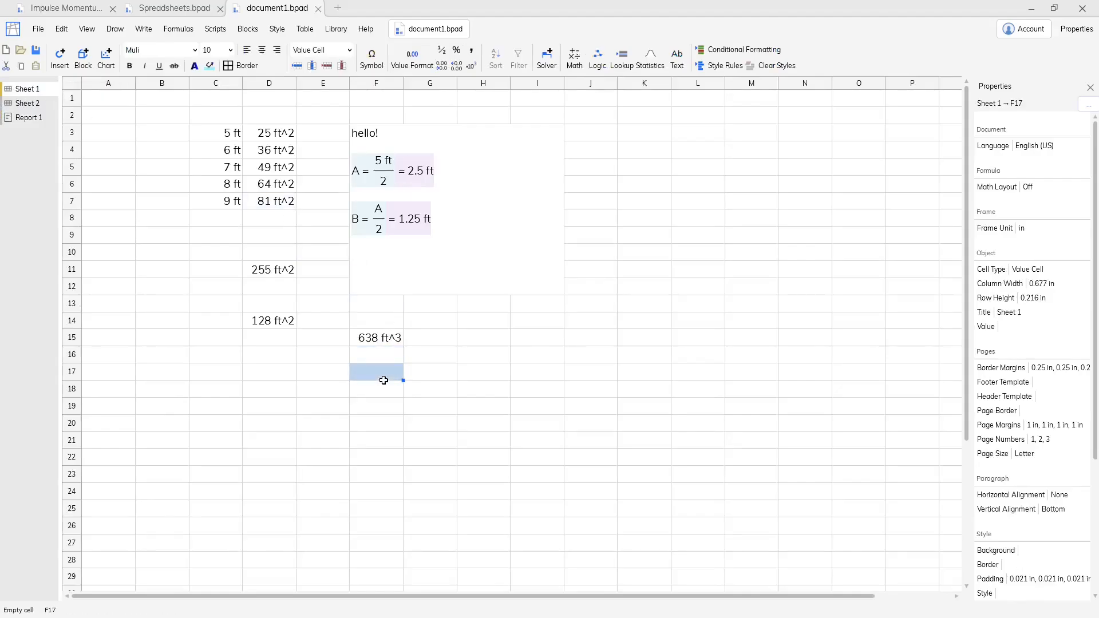
type("=Quart")
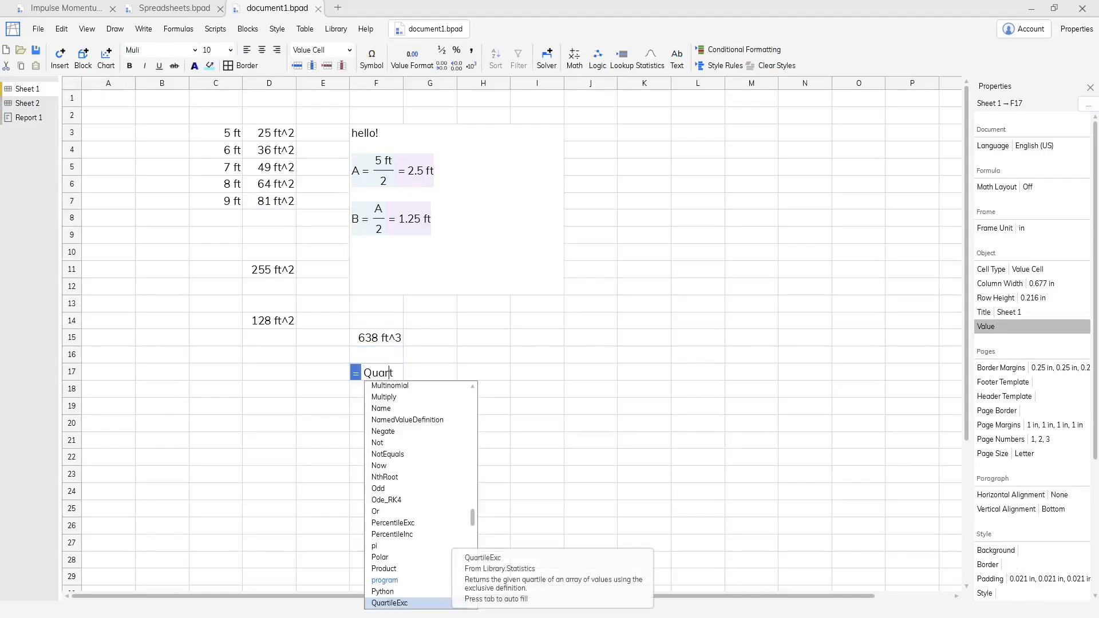
type("er of Total =")
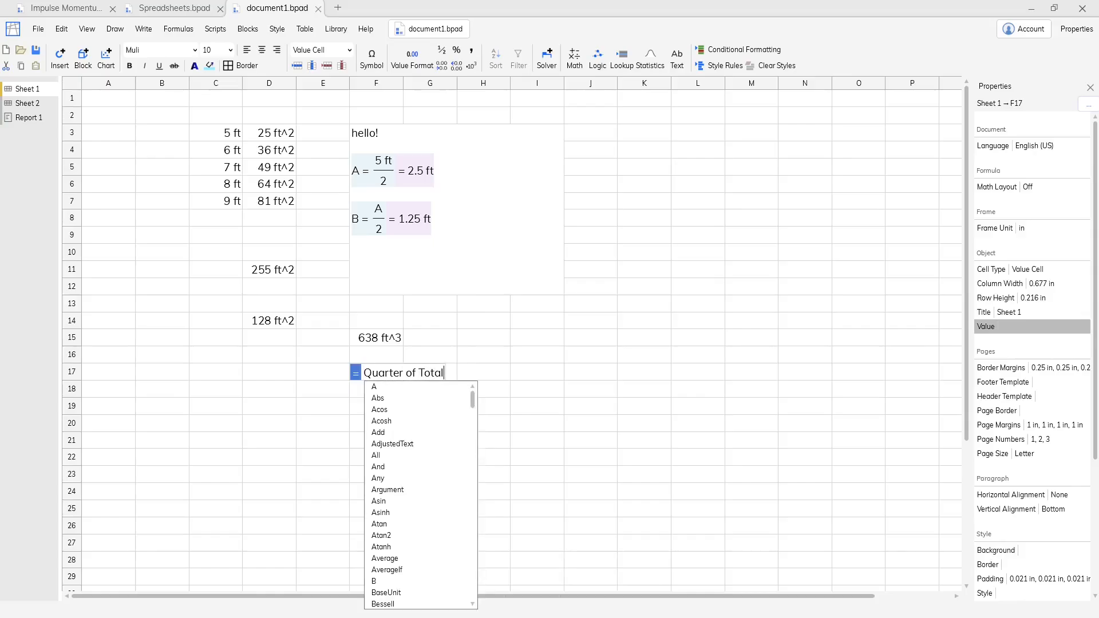
left_click(32, 118)
left_click(381, 169)
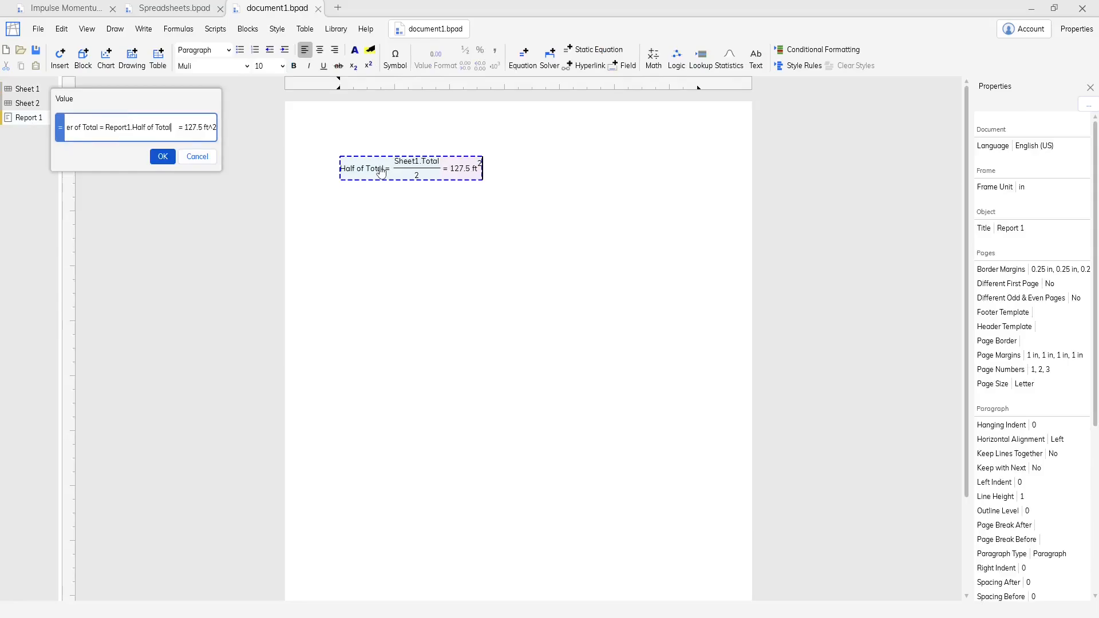
type("/2")
key("Return")
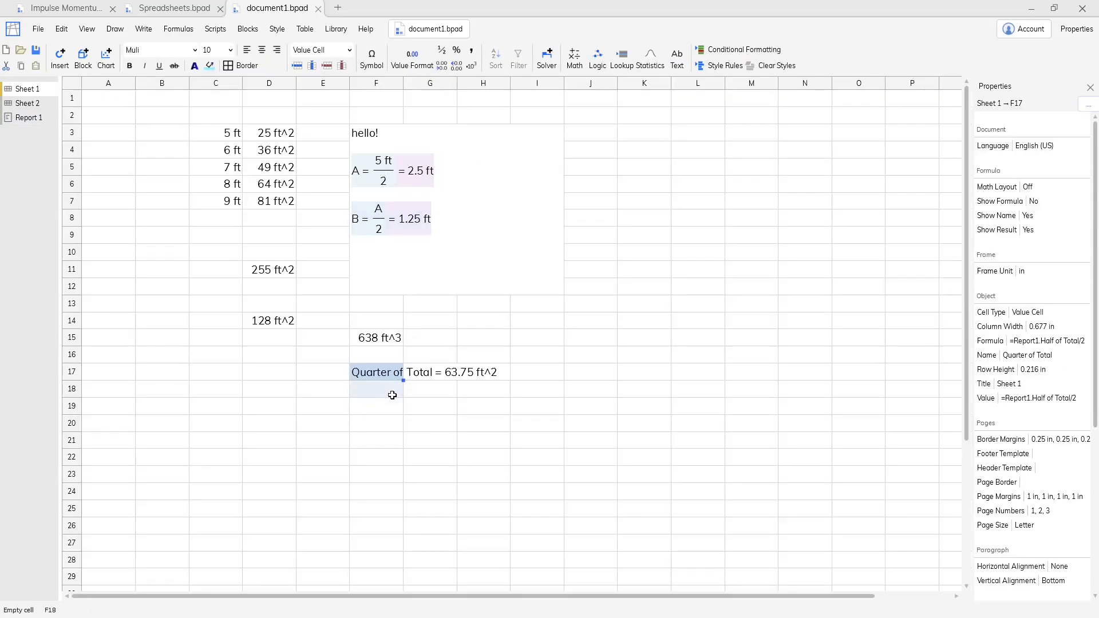
left_click(442, 406)
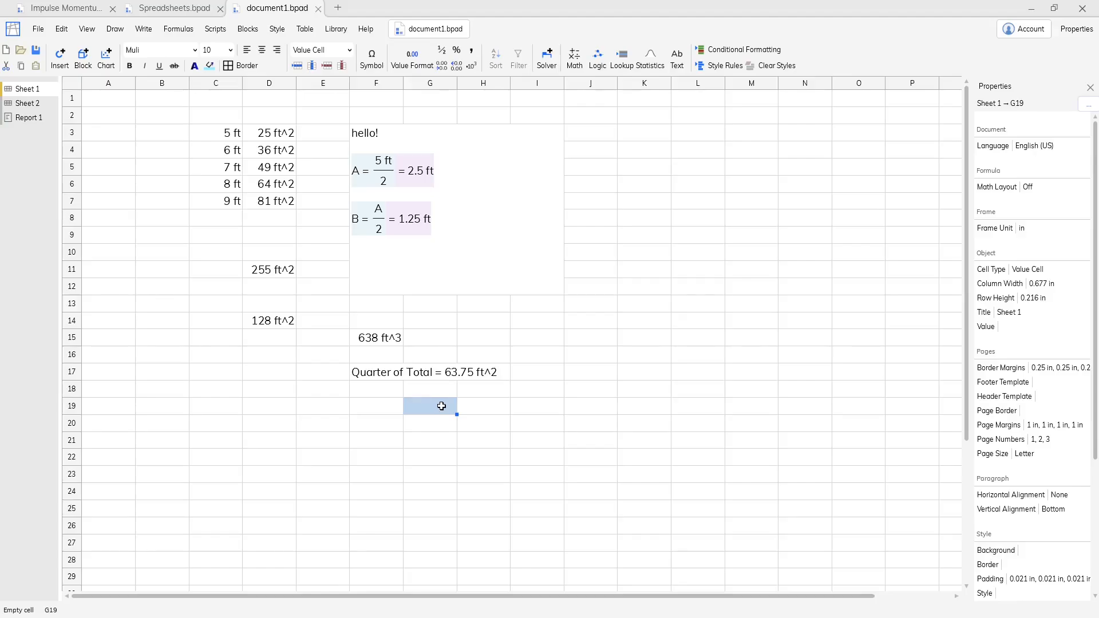
- Switch to the Spreadsheets.bpad document and examine the temperature column and a row of properties in the WaterProps table
left_click(177, 8)
left_click(49, 89)
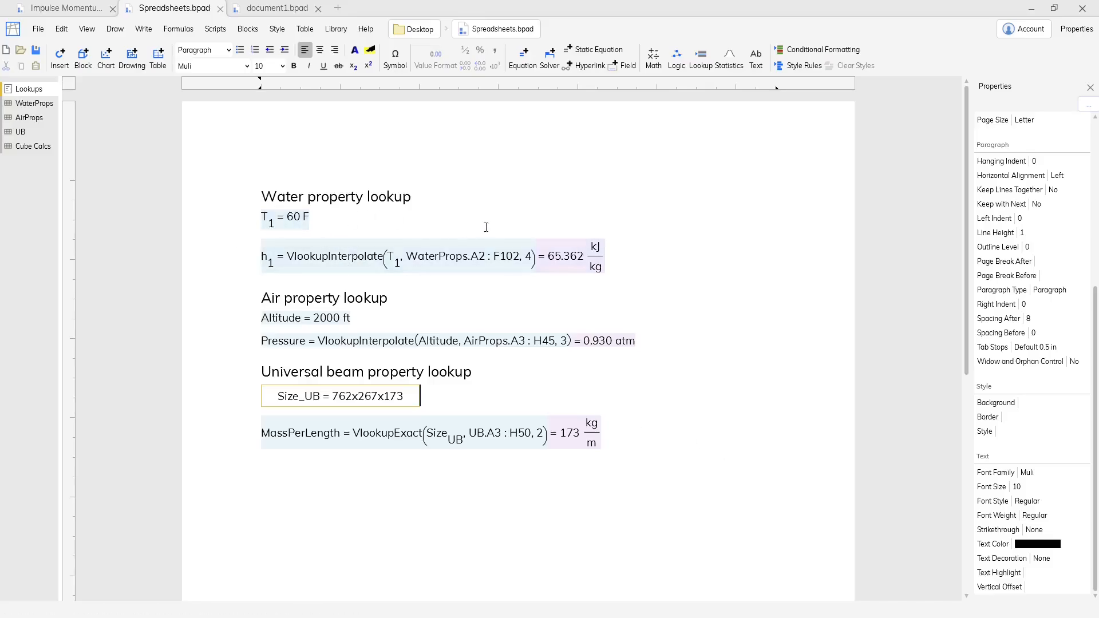
left_click(43, 109)
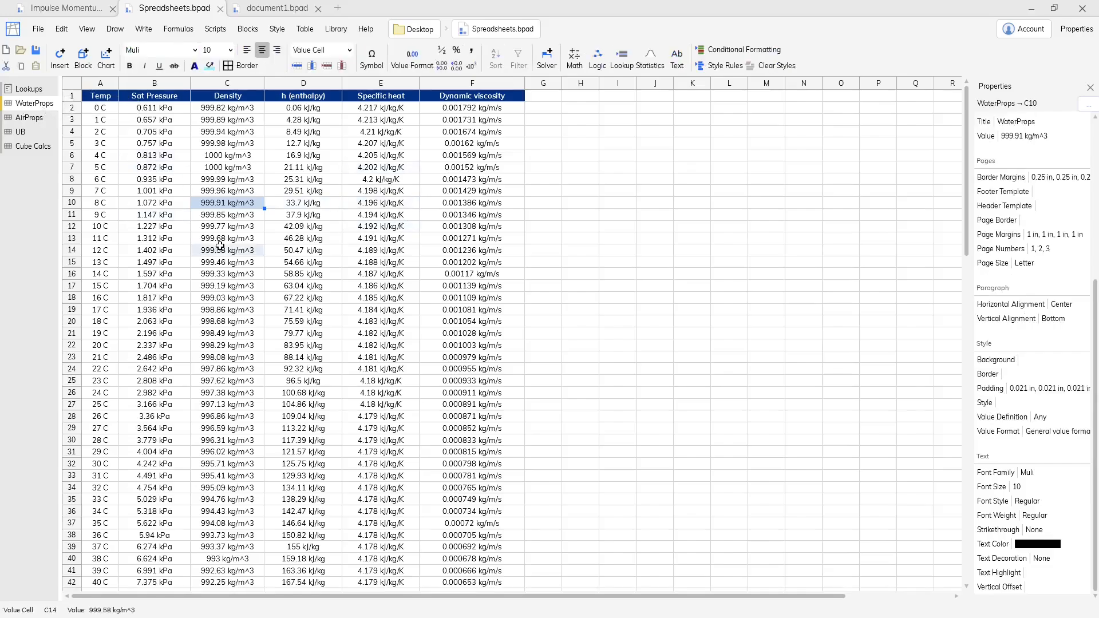
left_click_drag(96, 109, 98, 358)
left_click_drag(157, 261, 486, 261)
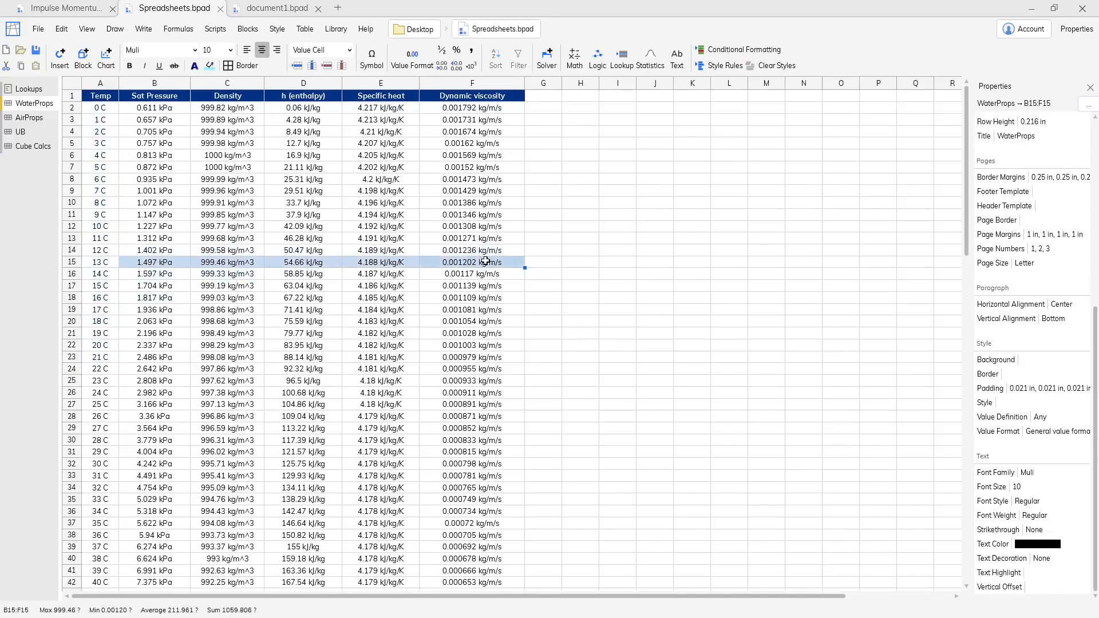
- Start a new equation named ρ_1 on its own line below the h_1 equation on the Lookups page
left_click(25, 91)
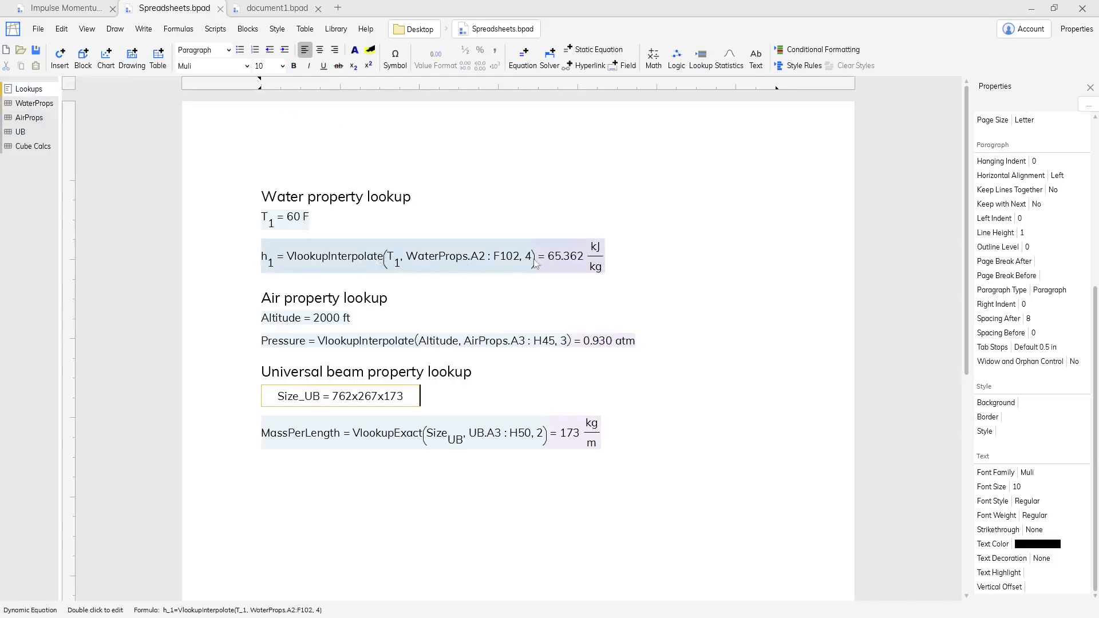
left_click(626, 259)
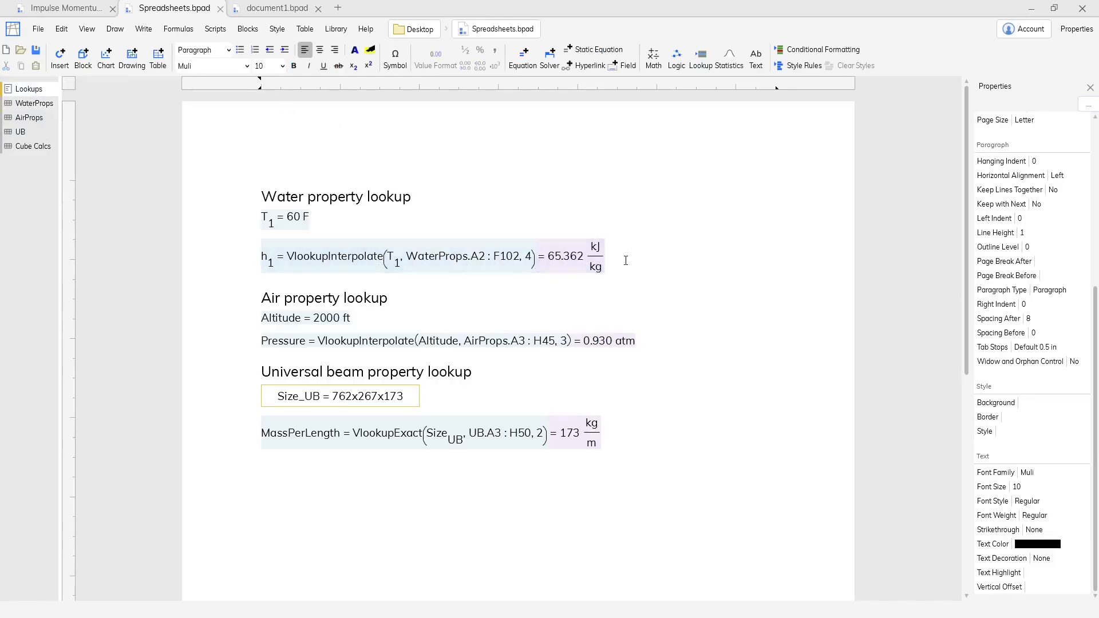
key("Return")
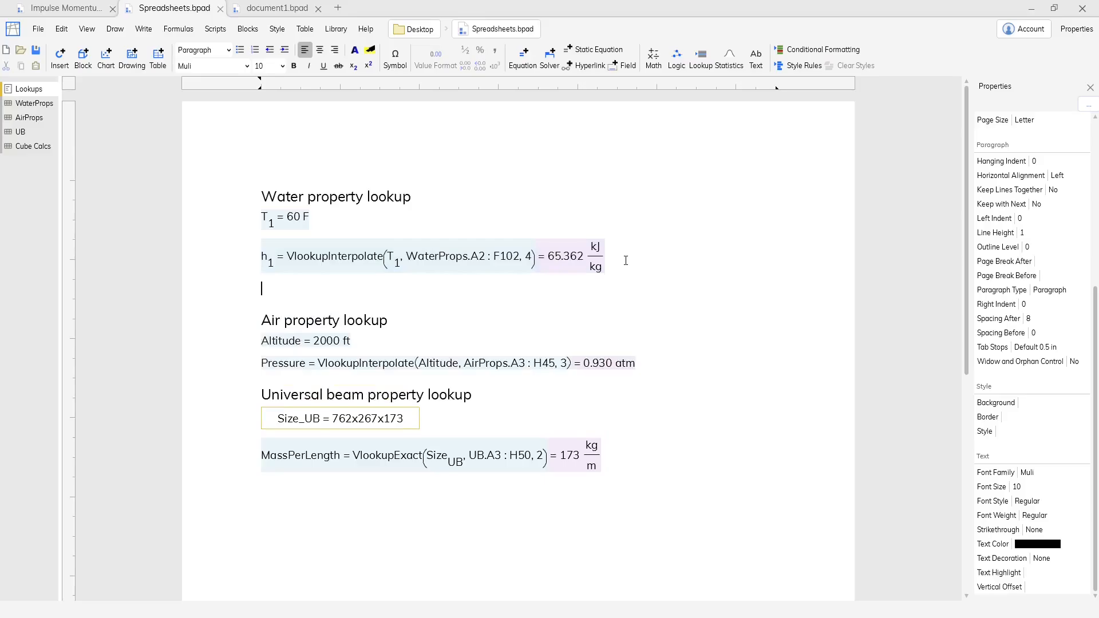
type("=")
key("backslash")
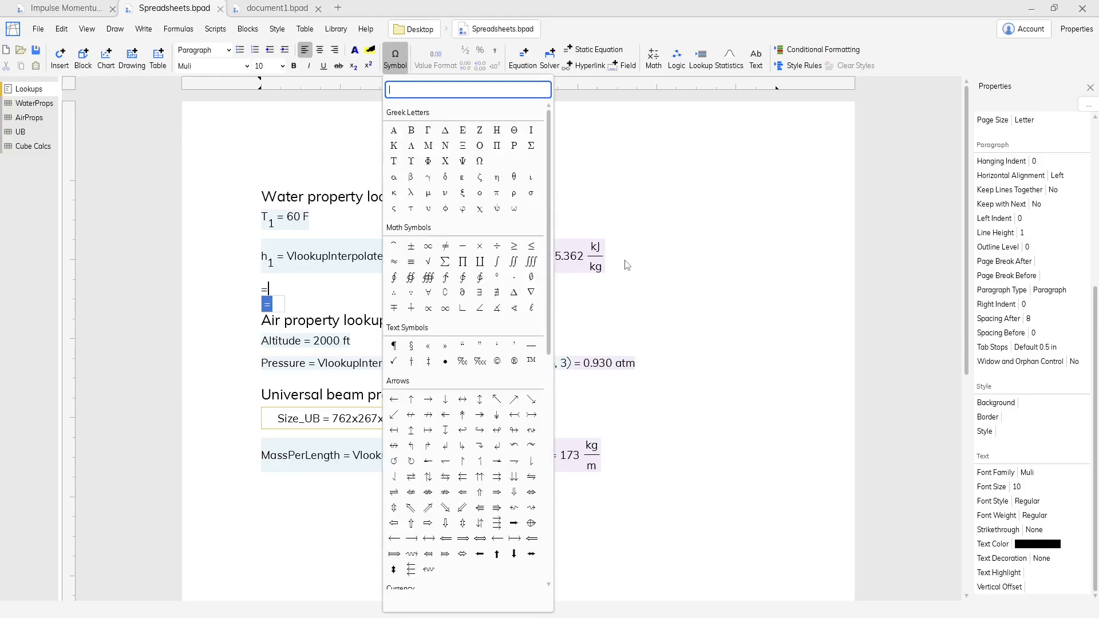
type("rho")
key("Return")
type("_1")
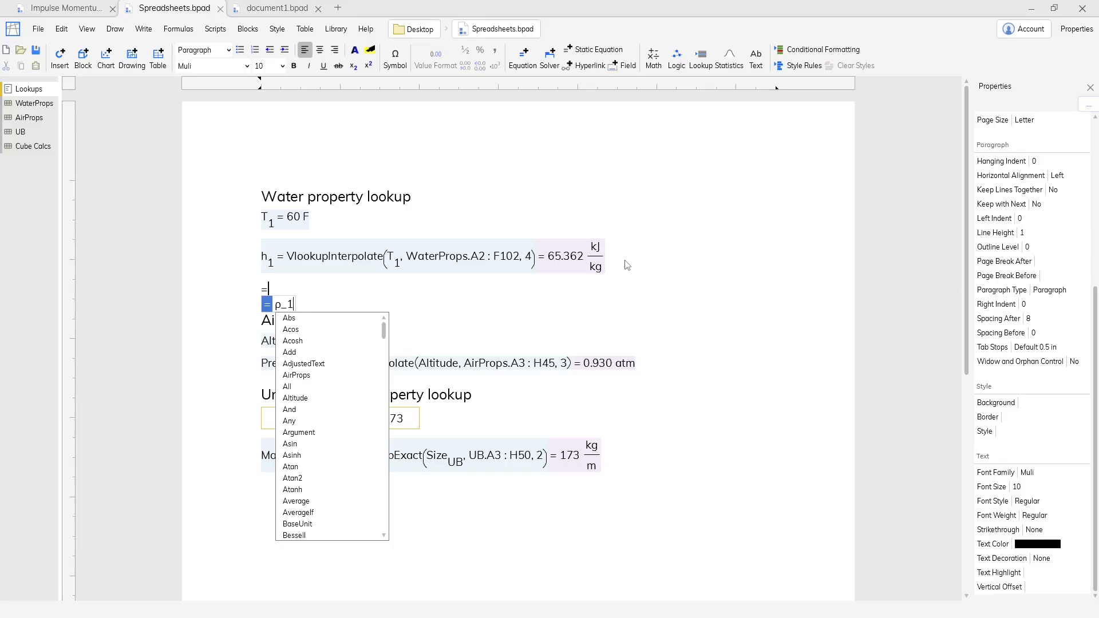
- Assign ρ_1 the VlookupInterpolate function, using T_1 as its lookup value
type(" = Vlo")
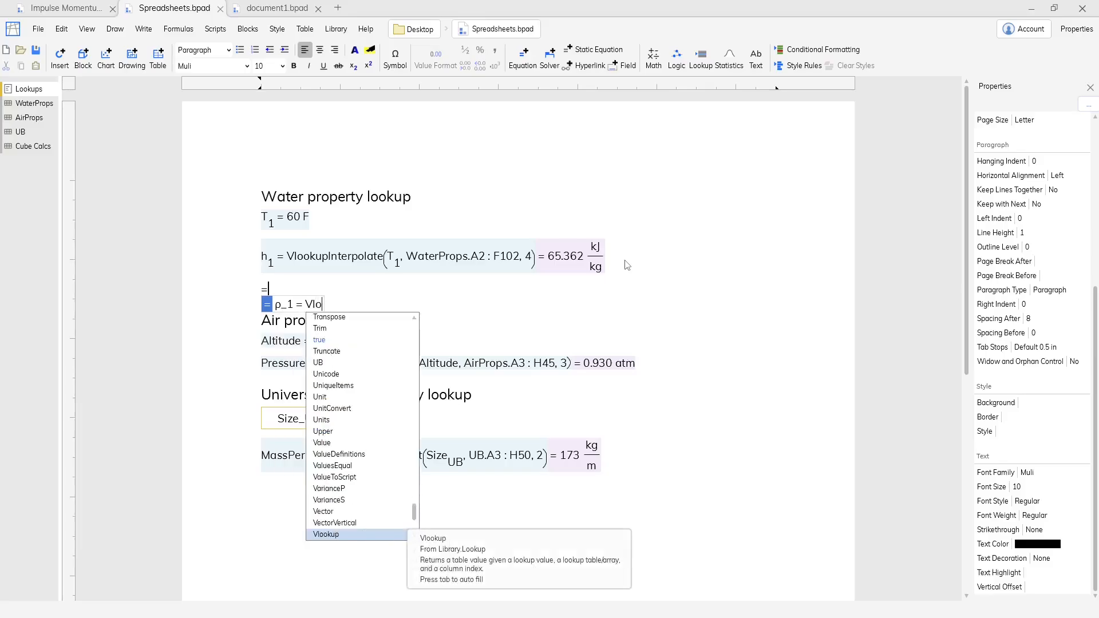
type("okupInterpo")
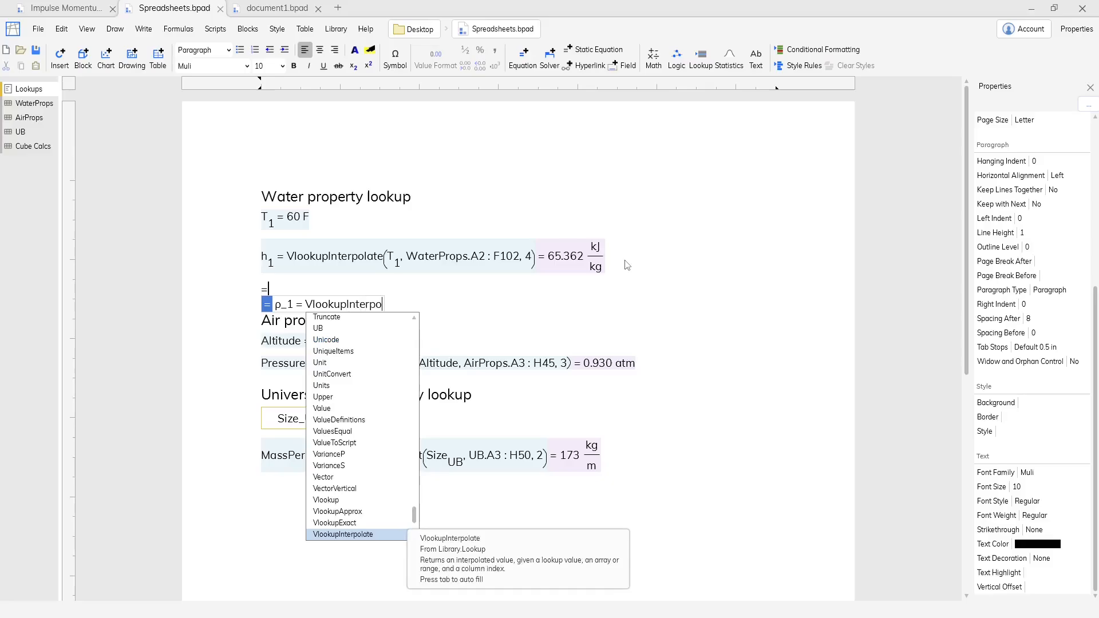
type("late(")
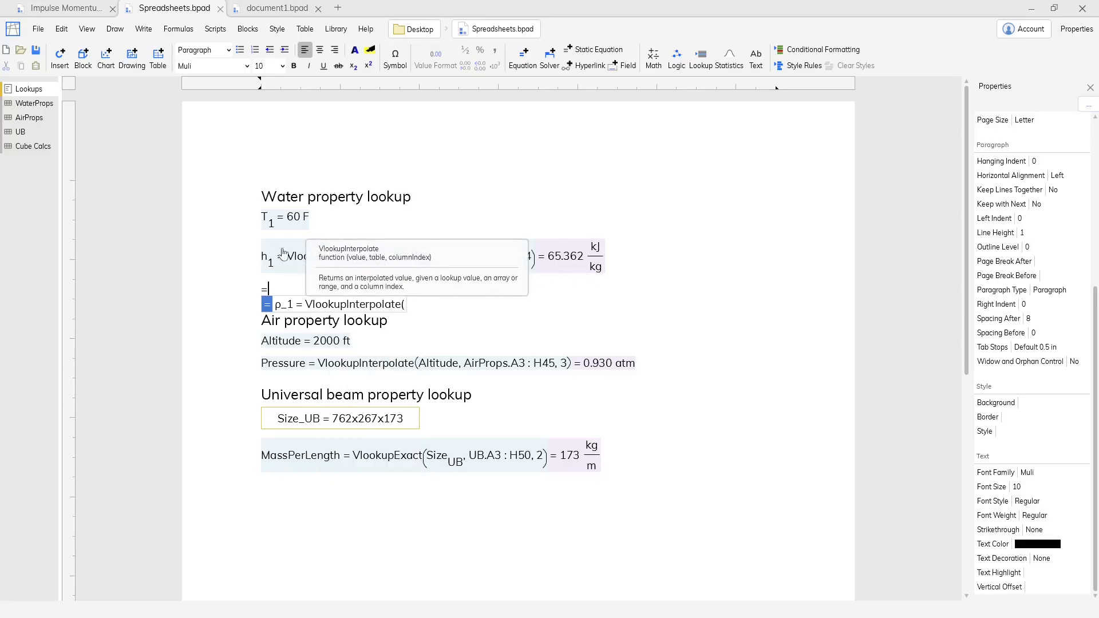
left_click(275, 225)
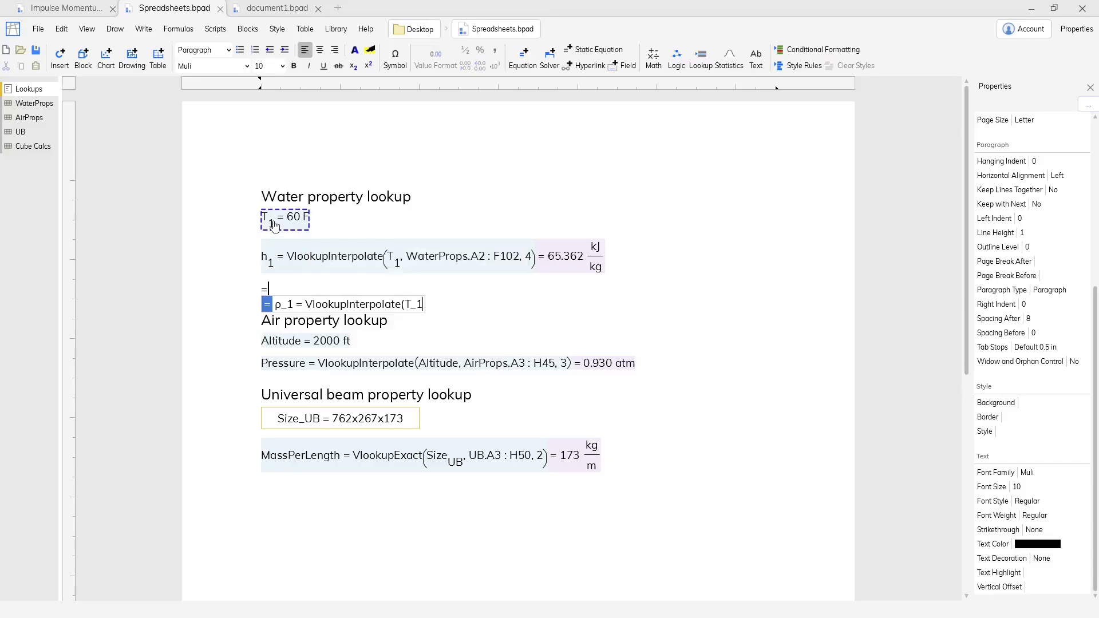
type(",")
- Complete the ρ_1 equation with the table range WaterProps.A2:F102 and column index 3
left_click_drag(30, 117, 29, 117)
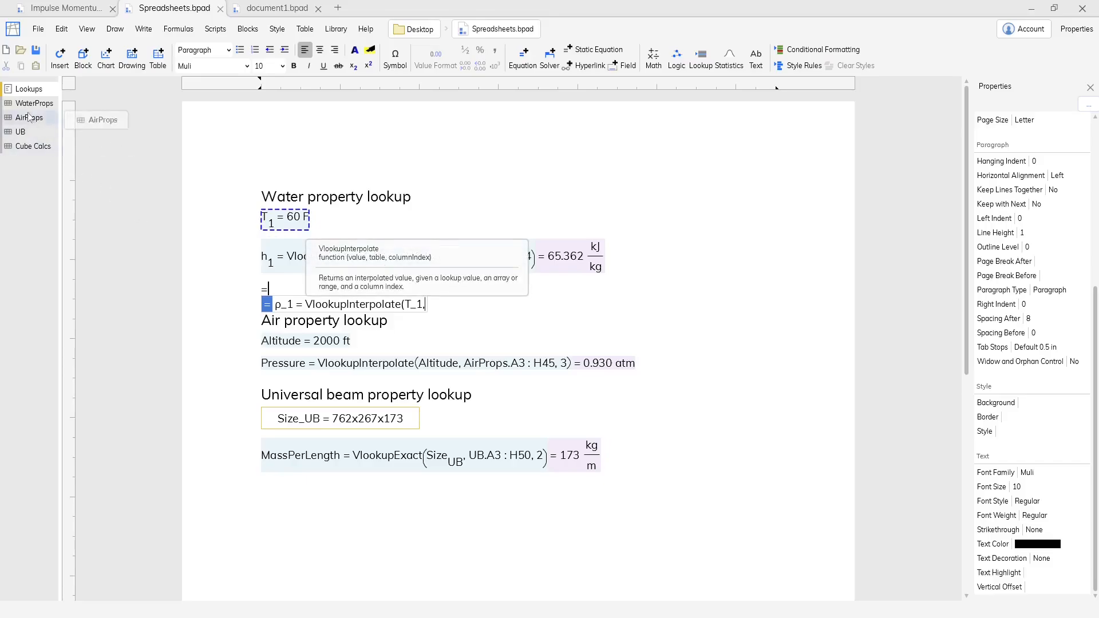
left_click(28, 107)
left_click_drag(134, 101, 601, 127)
left_click_drag(95, 109, 478, 453)
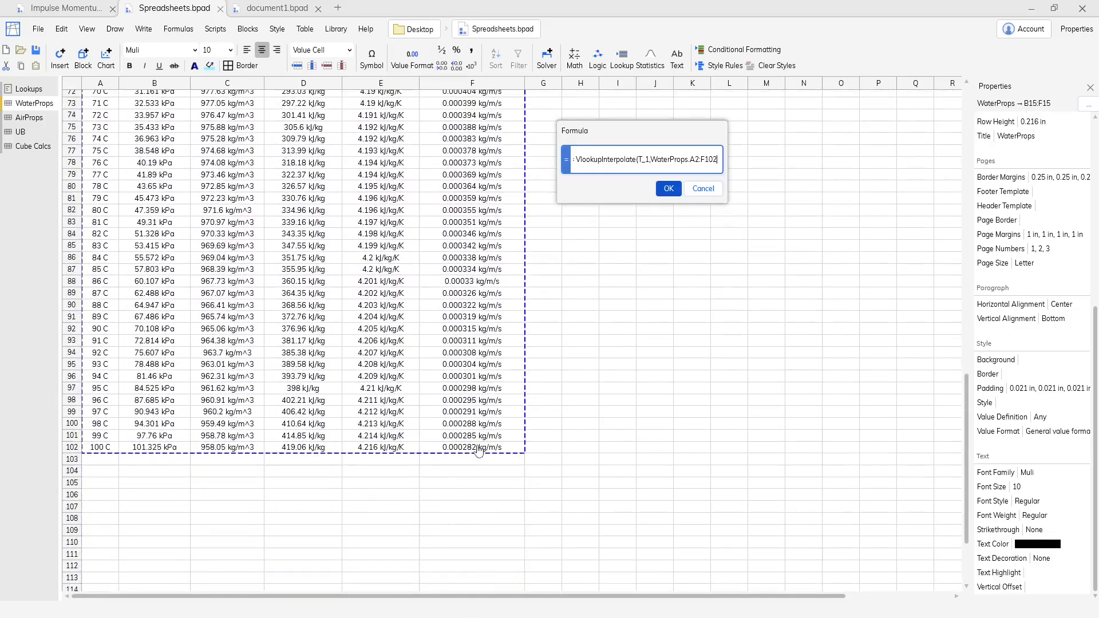
type(",")
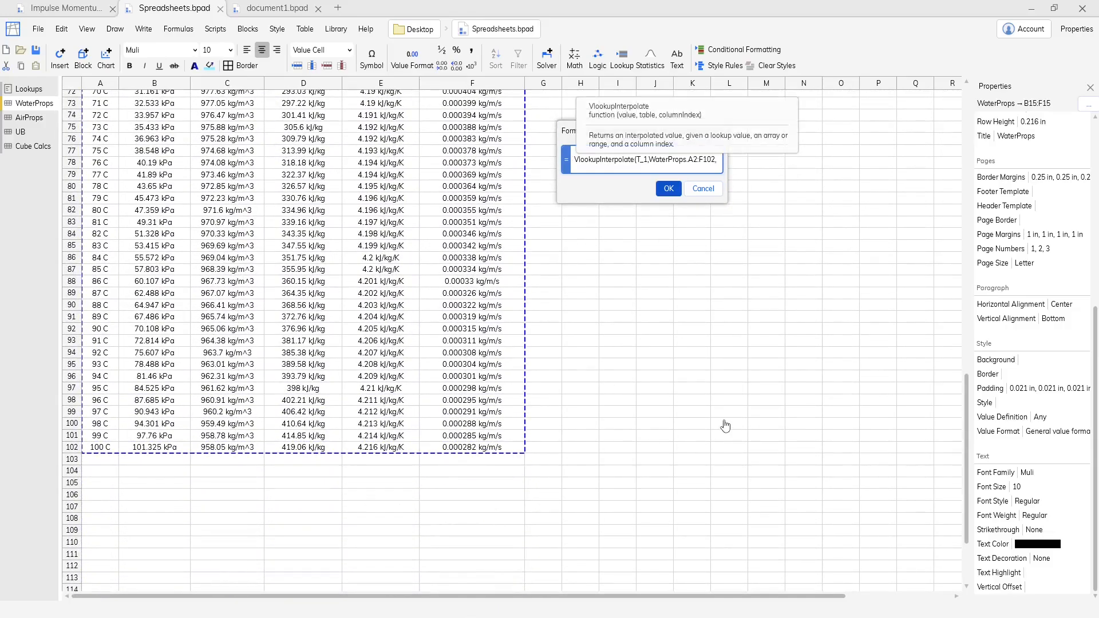
type("3")
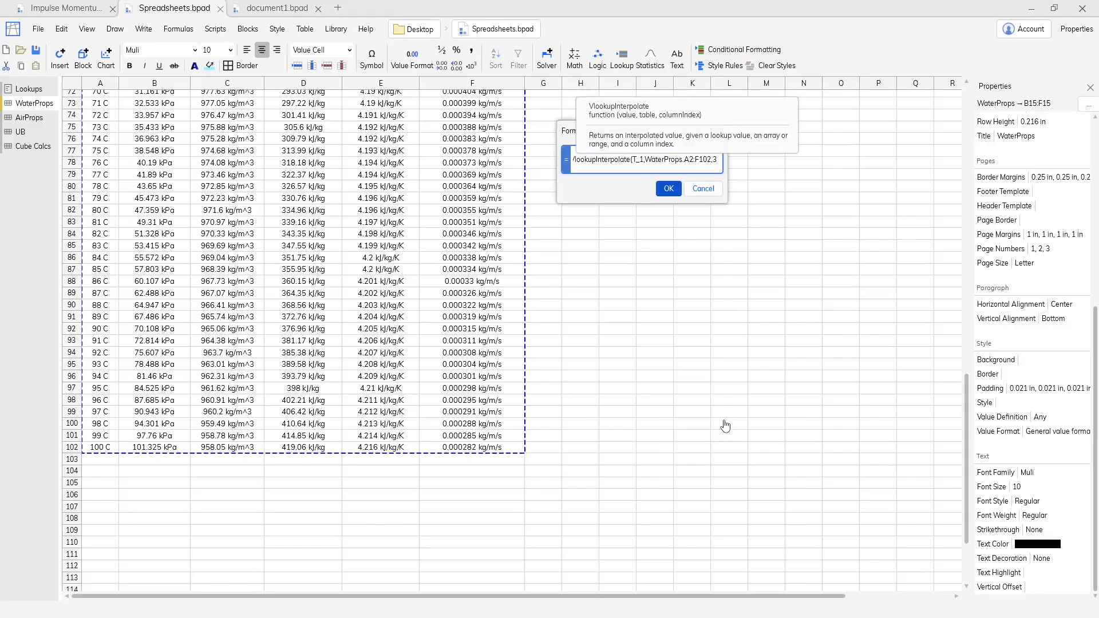
type(")")
key("Return")
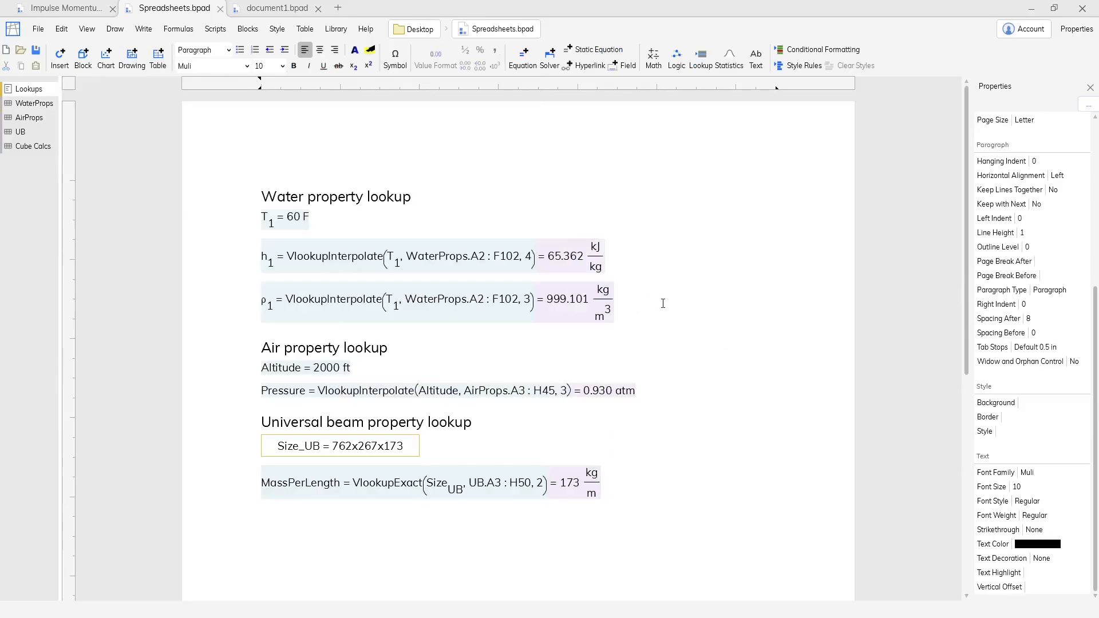
- Set the T_1 temperature on the Lookups page to 80 F
left_click(297, 232)
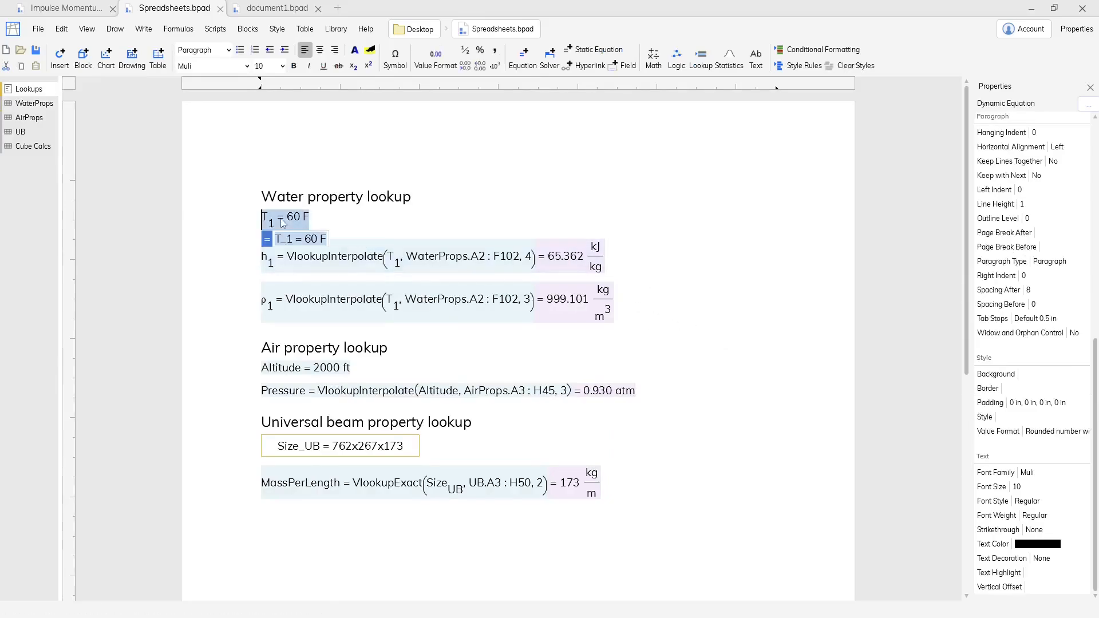
left_click(312, 240)
key("BackSpace")
type("8")
key("Return")
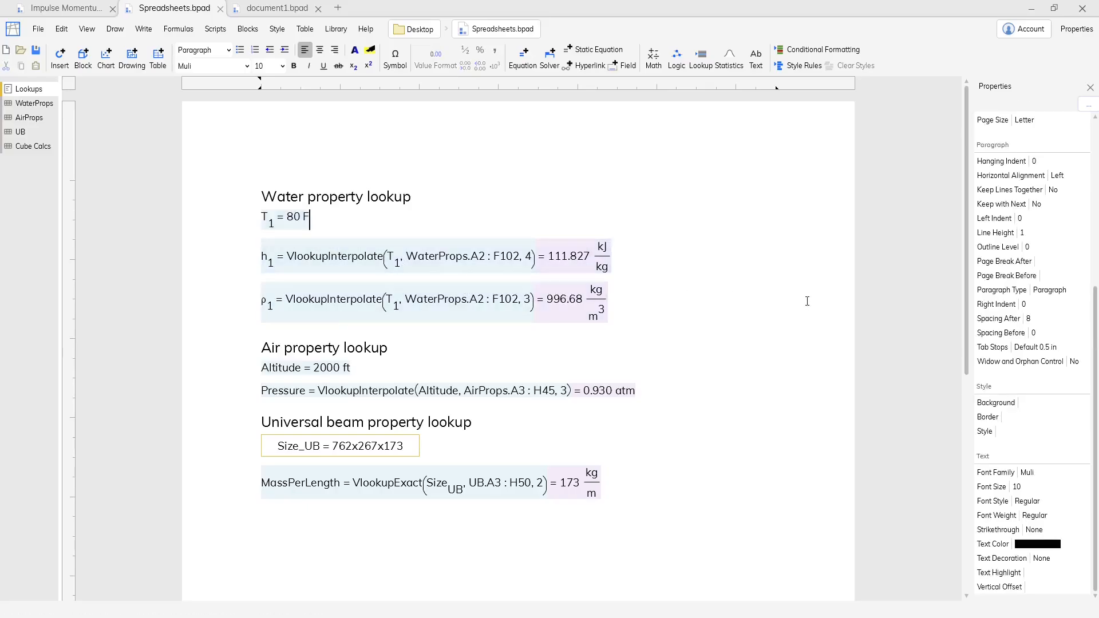
- Examine the units stored in the altitude cell A7 and the speed of sound cell E9 of the AirProps sheet
scroll(807, 301, "down", 1)
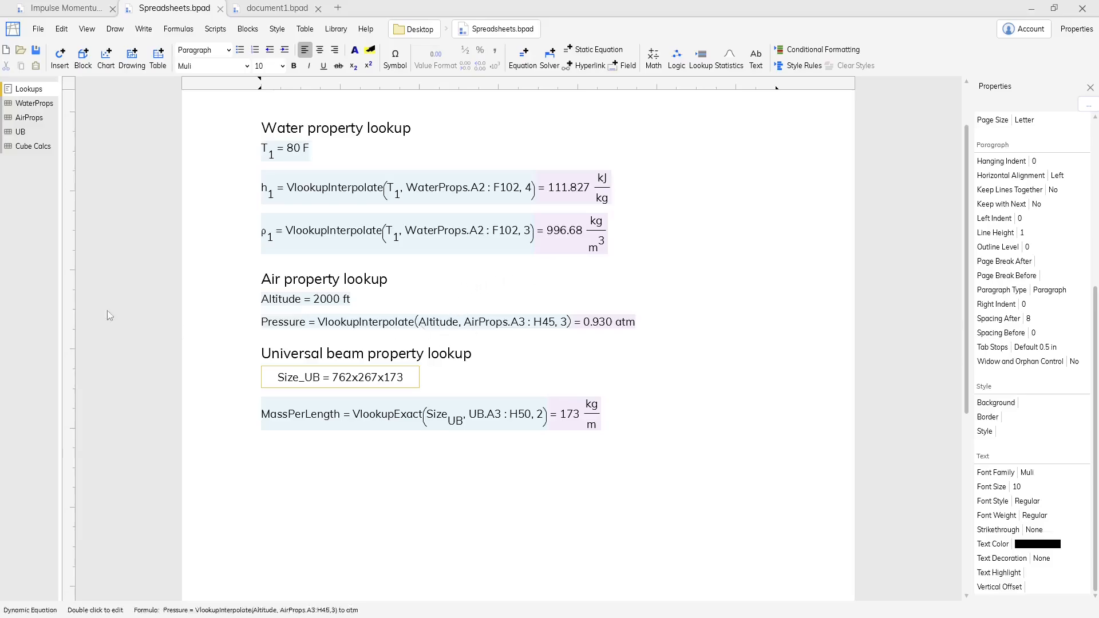
left_click(30, 118)
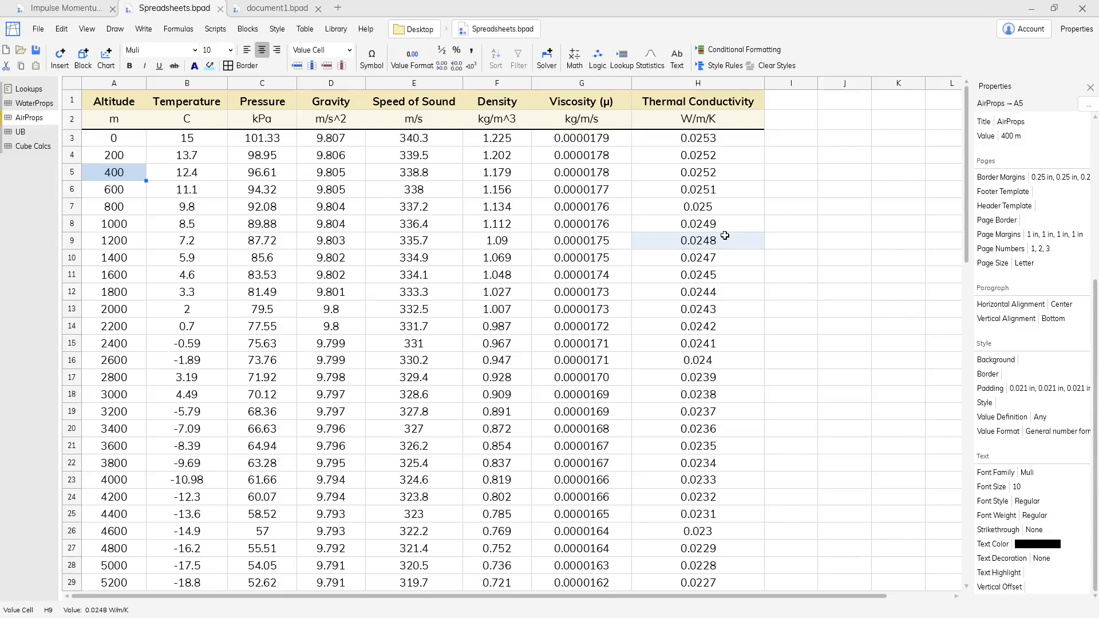
double_click(137, 207)
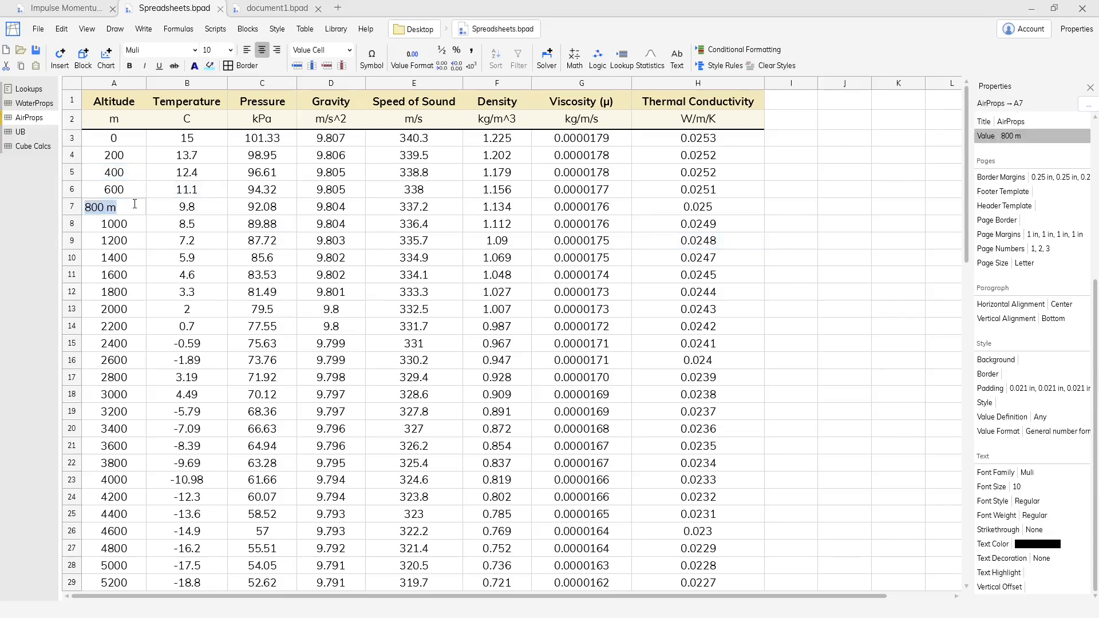
key("Escape")
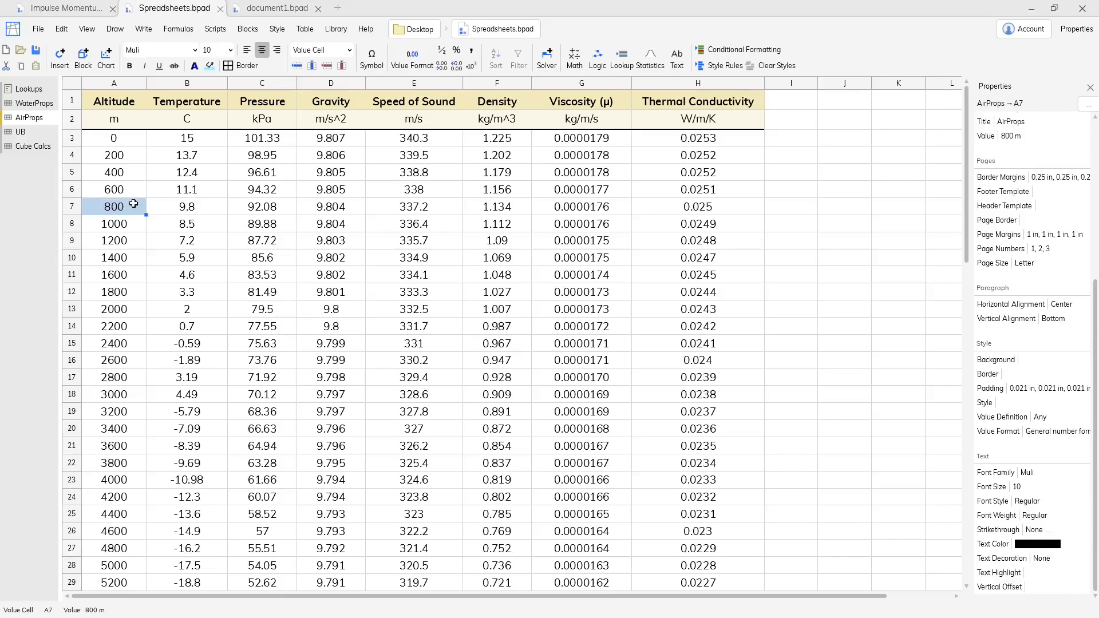
double_click(425, 240)
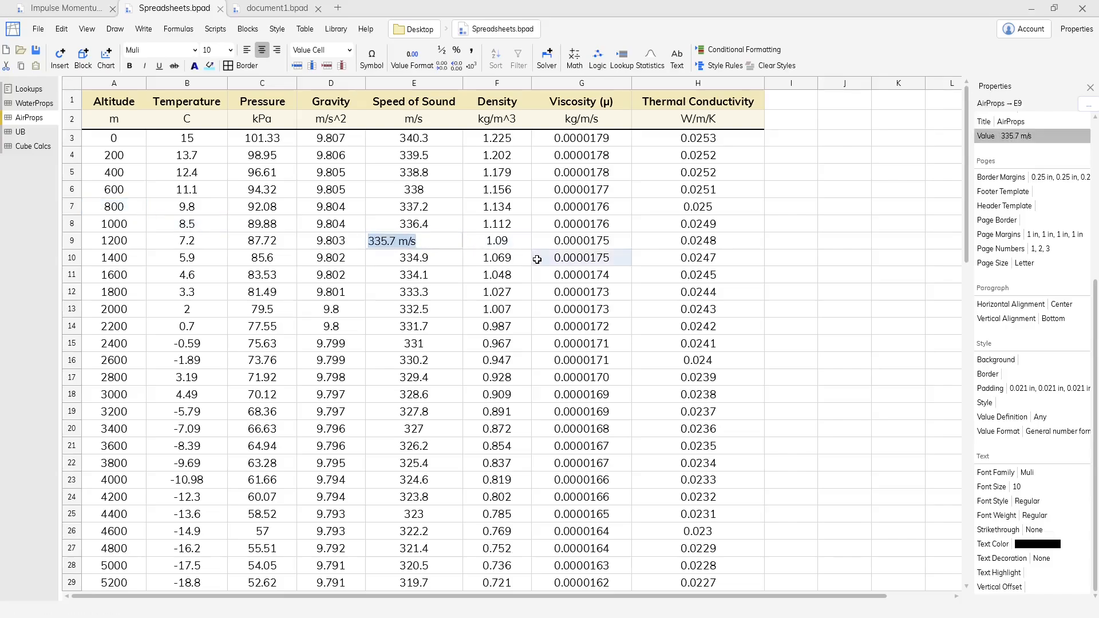
key("Escape")
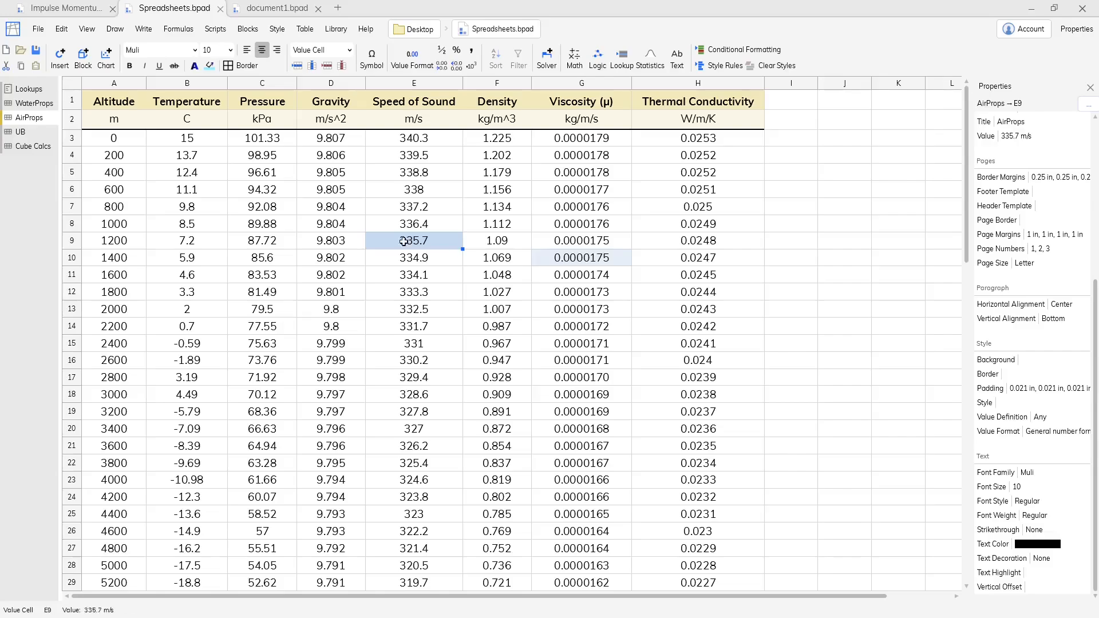
- Inspect the Unit formulas in the AirProps units row, under Altitude in A2 and Thermal Conductivity in H2
double_click(144, 121)
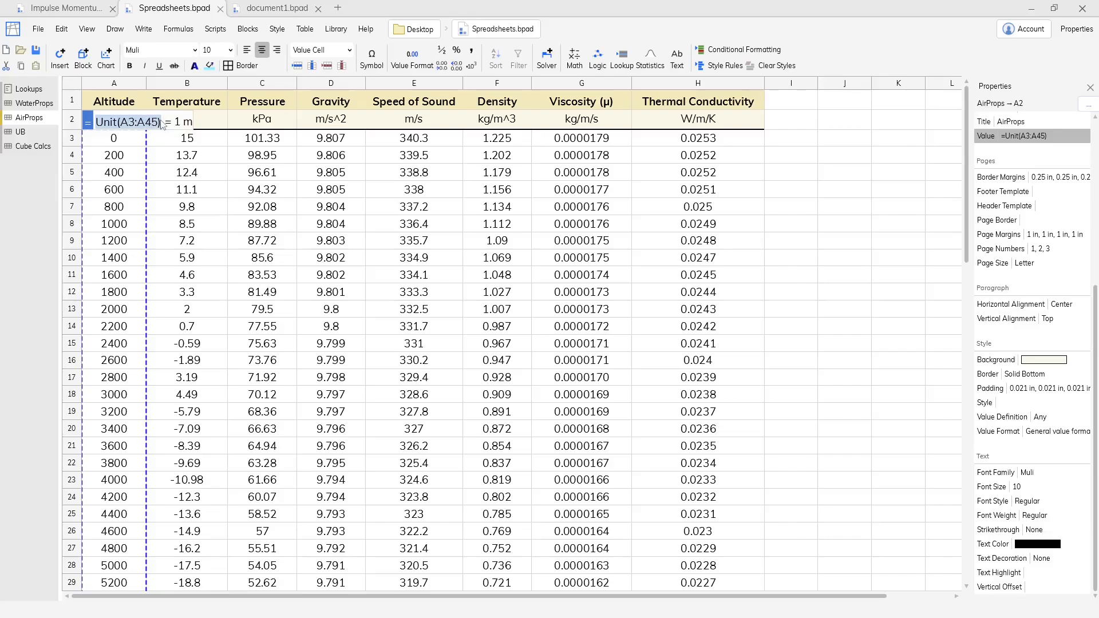
key("Return")
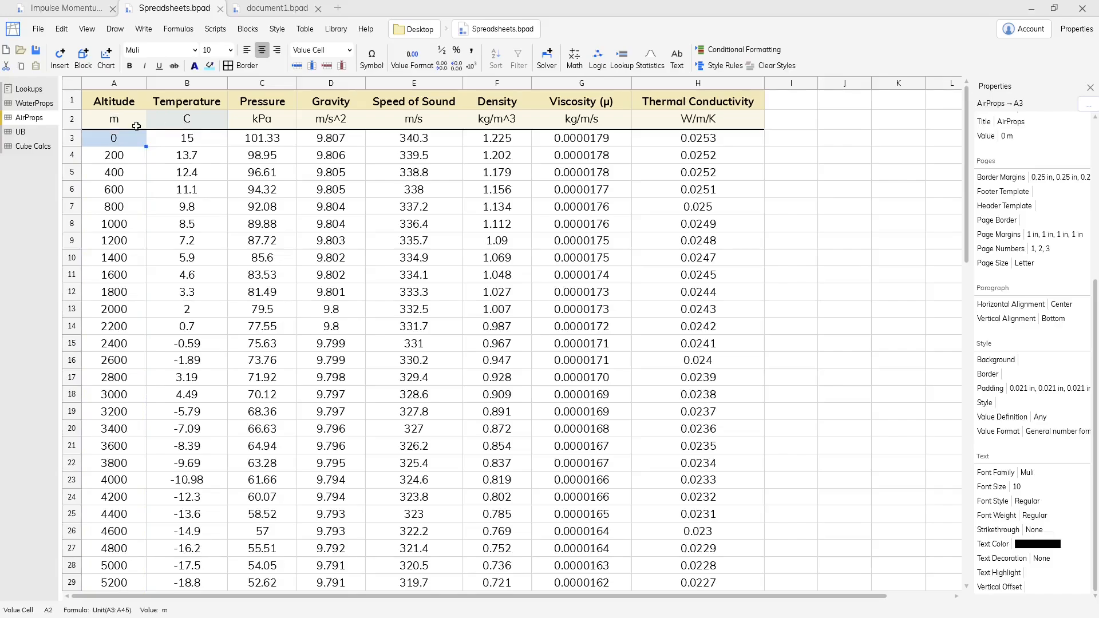
left_click(141, 121)
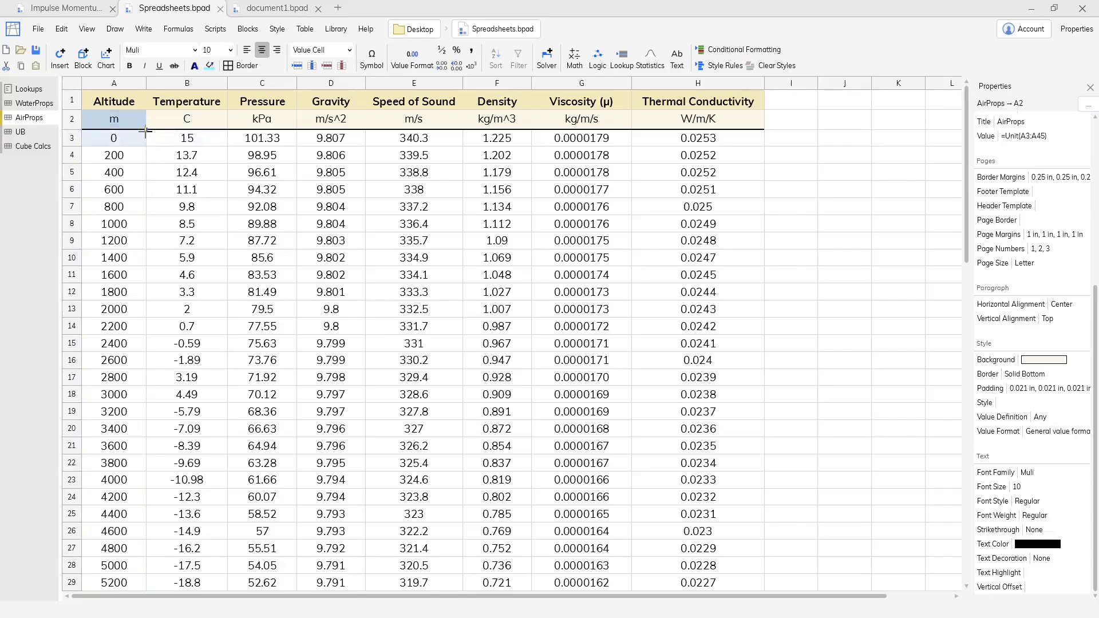
left_click_drag(144, 121, 691, 120)
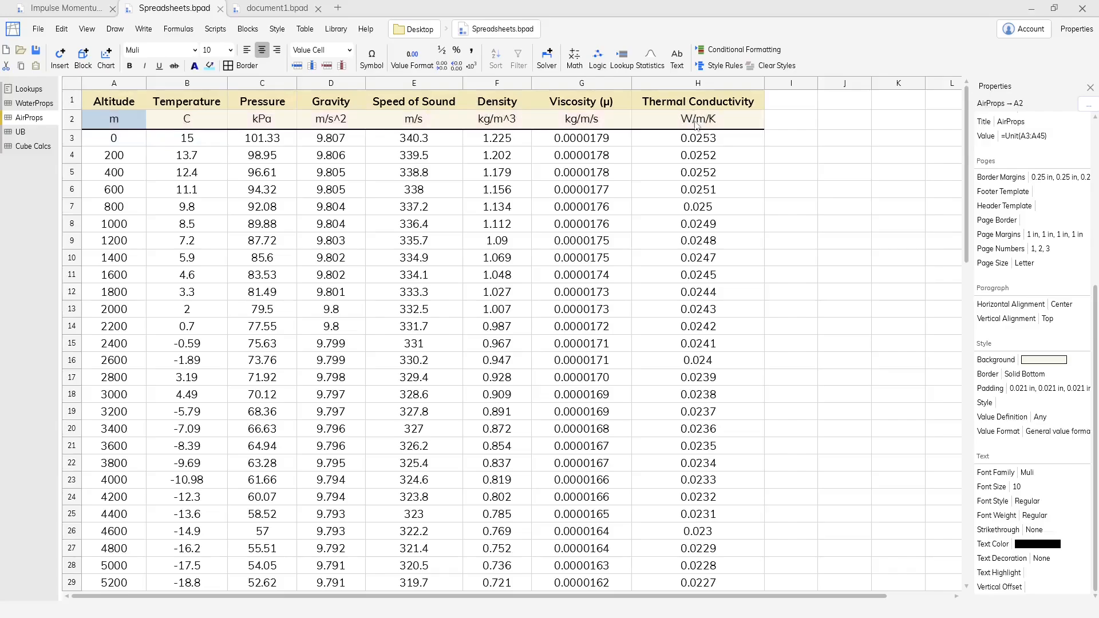
double_click(696, 122)
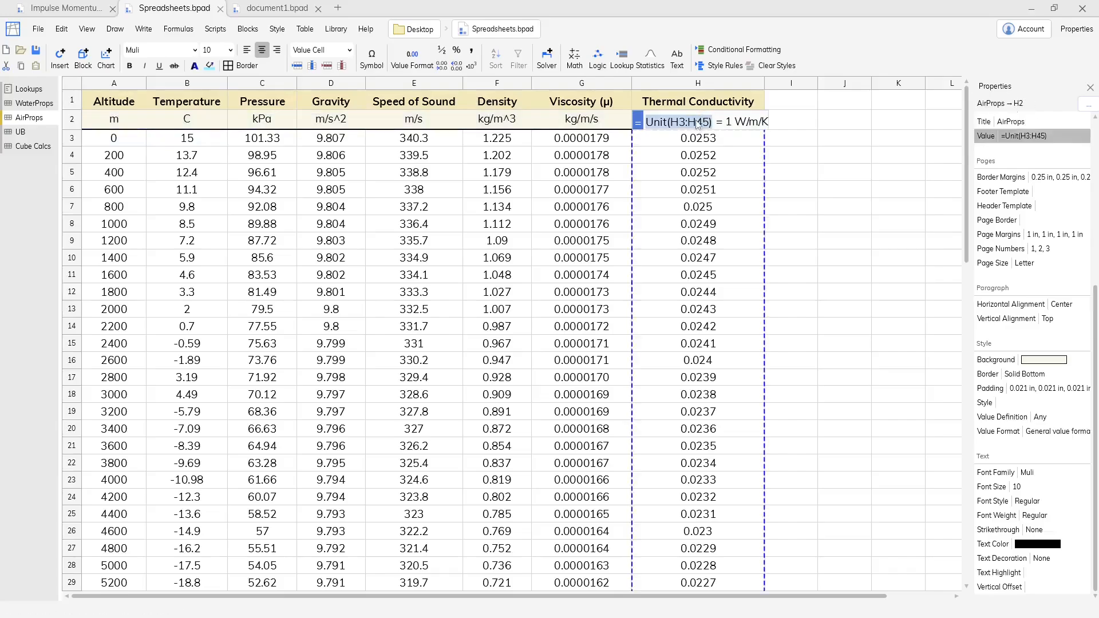
key("Return")
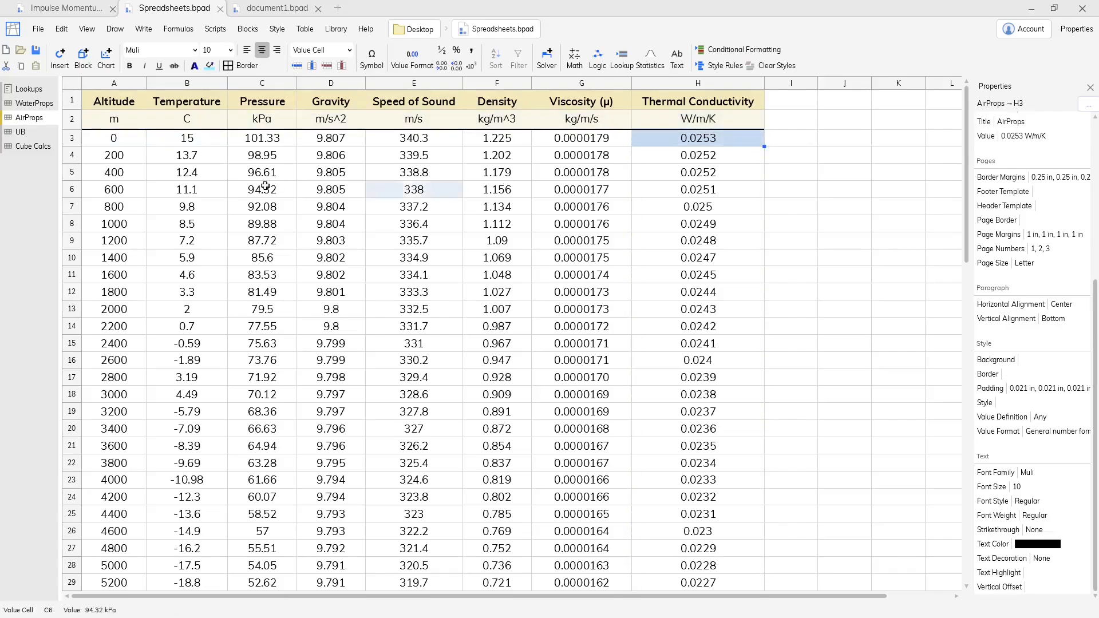
- Change the altitude in A4 of the AirProps sheet to 200 cm
double_click(141, 159)
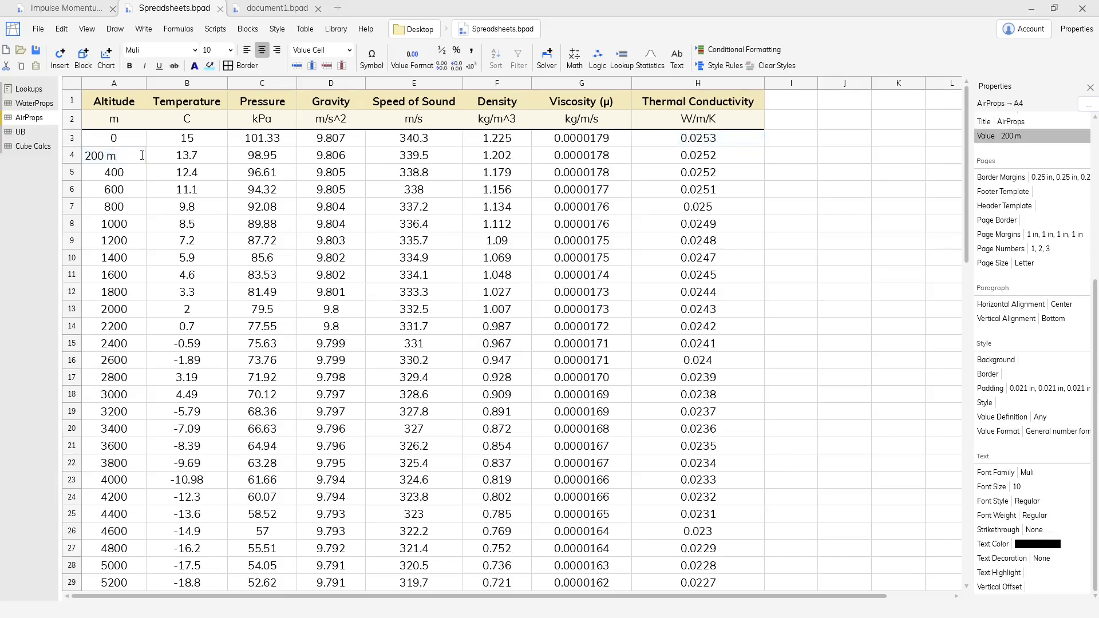
key("BackSpace")
type("cm")
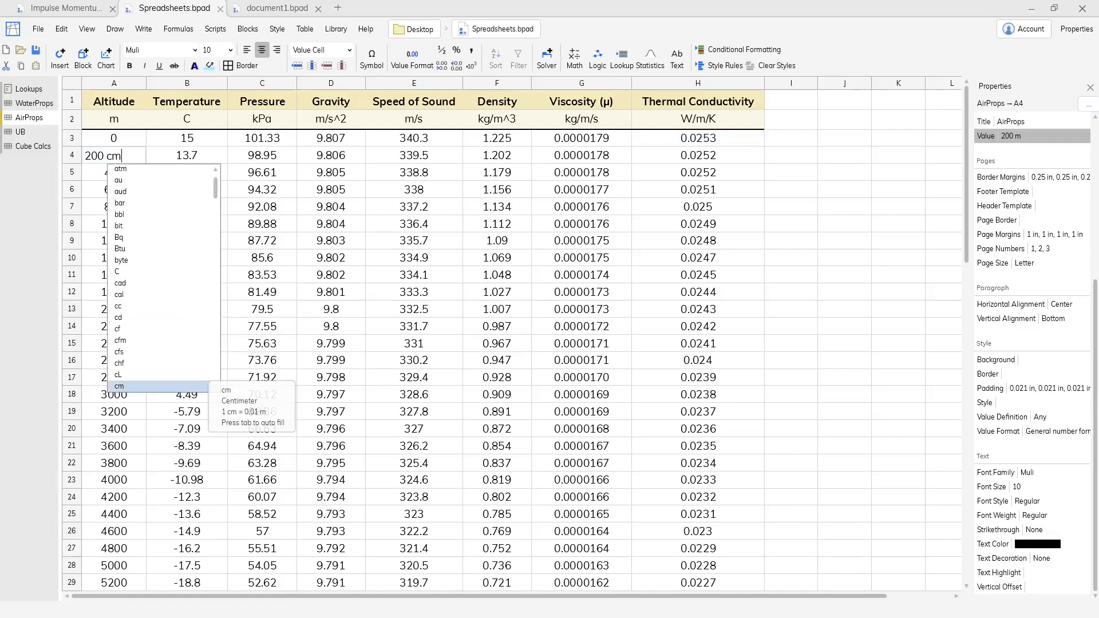
key("Return")
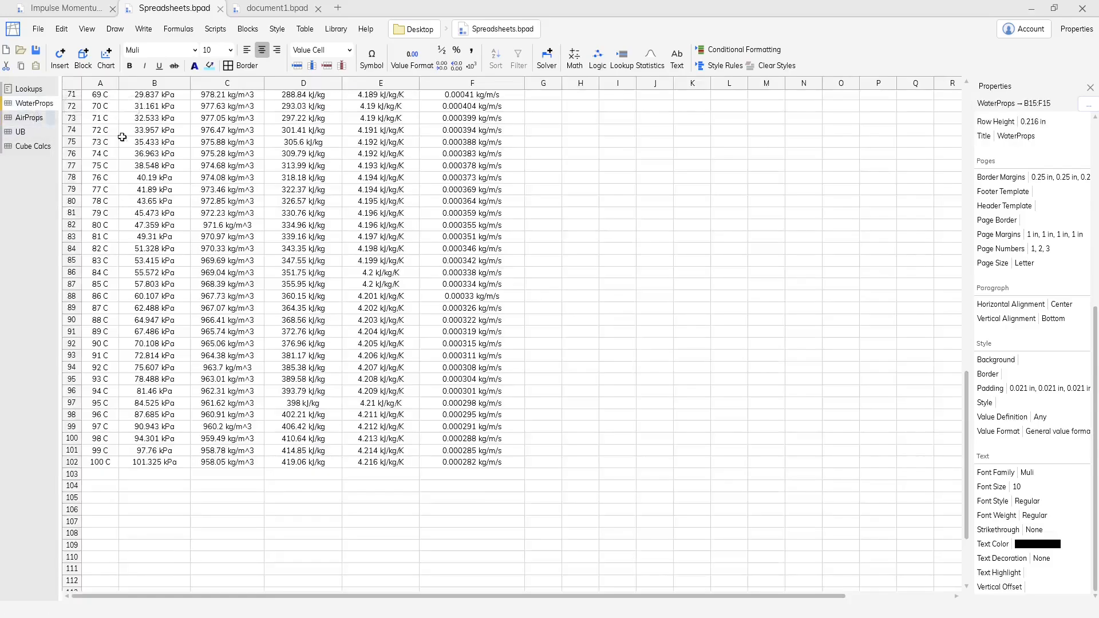
- Hide the units of all values in A2:F102 of the WaterProps sheet through their number format
scroll(240, 201, "up", 20)
left_click_drag(107, 110, 485, 540)
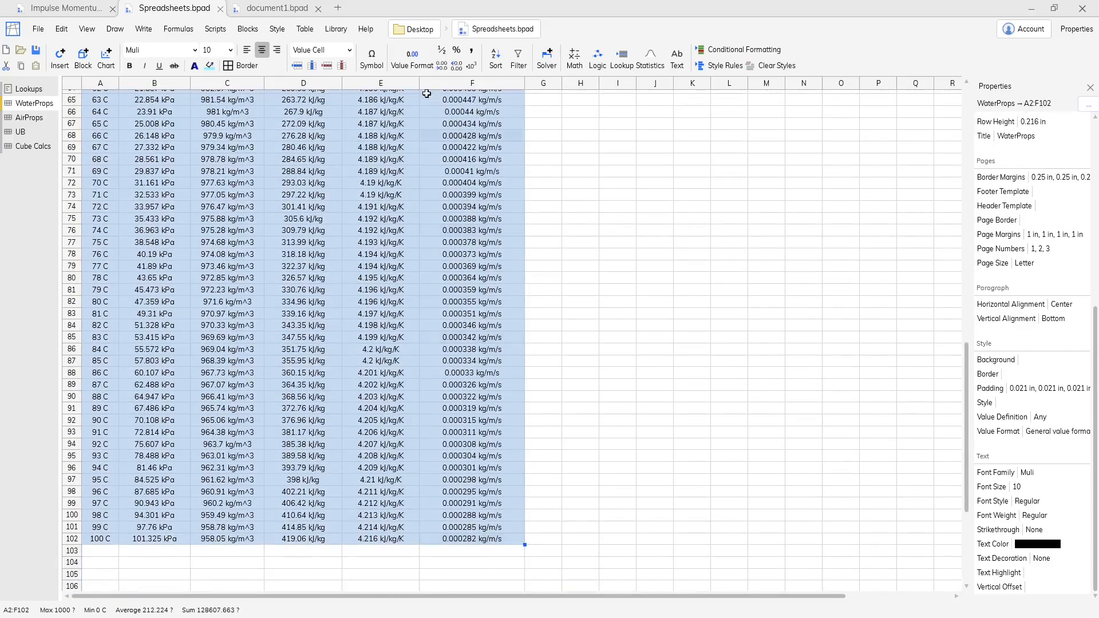
left_click(411, 57)
left_click(80, 144)
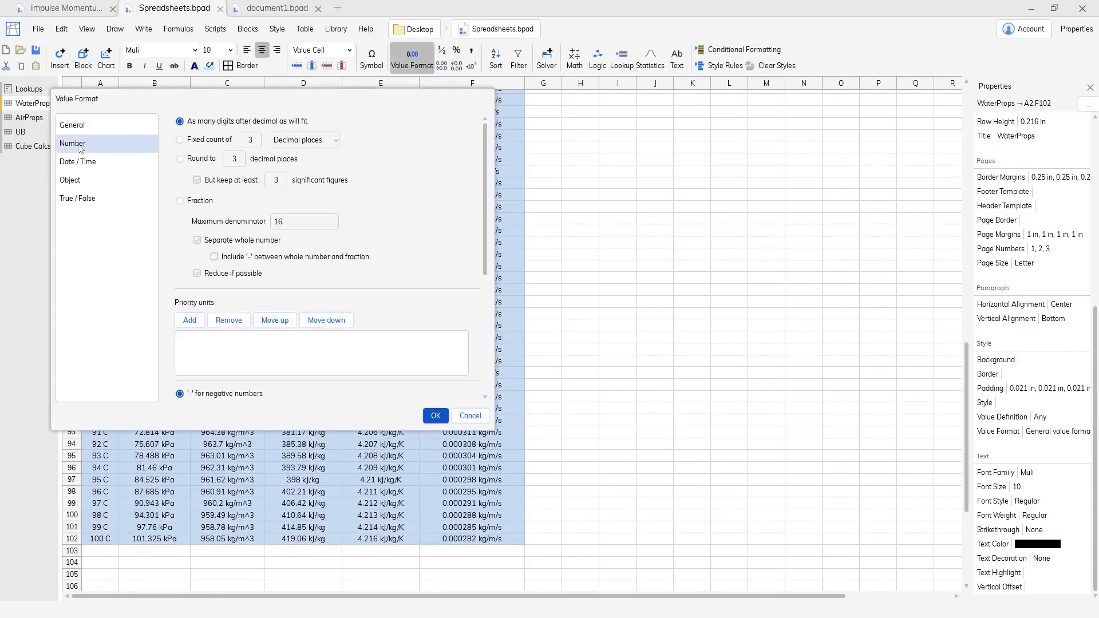
scroll(395, 231, "down", 3)
scroll(307, 314, "down", 2)
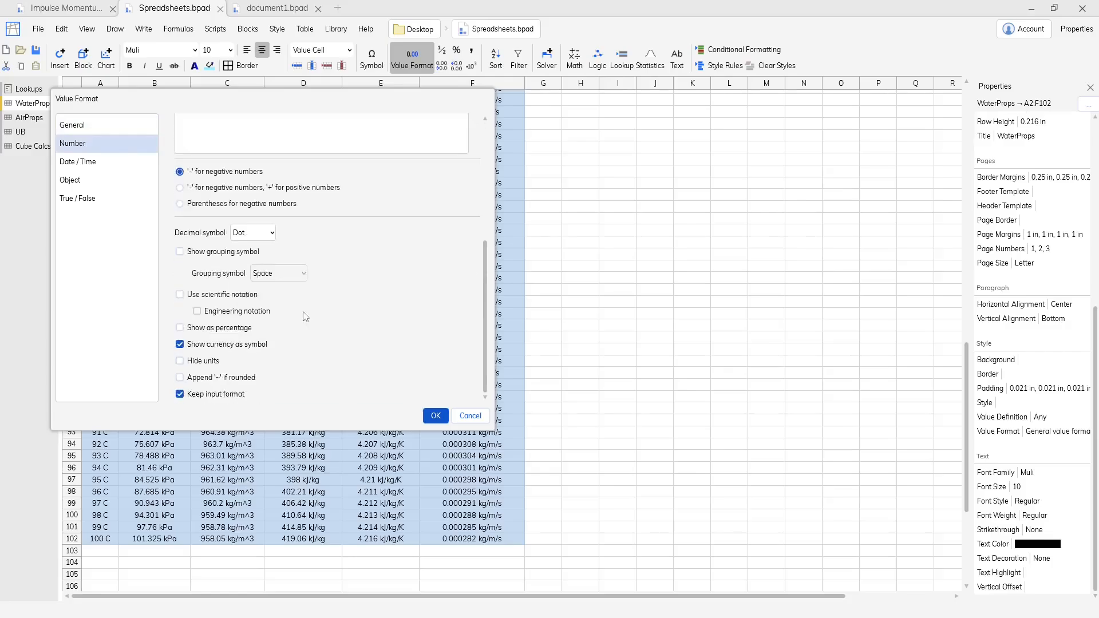
left_click(211, 361)
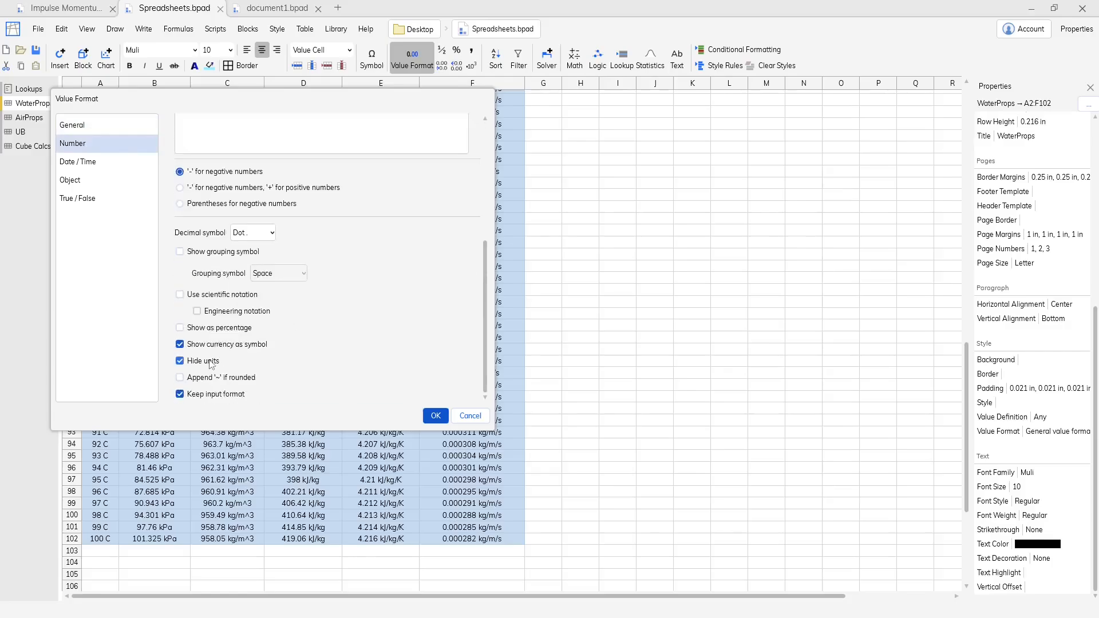
left_click(435, 416)
scroll(257, 358, "up", 20)
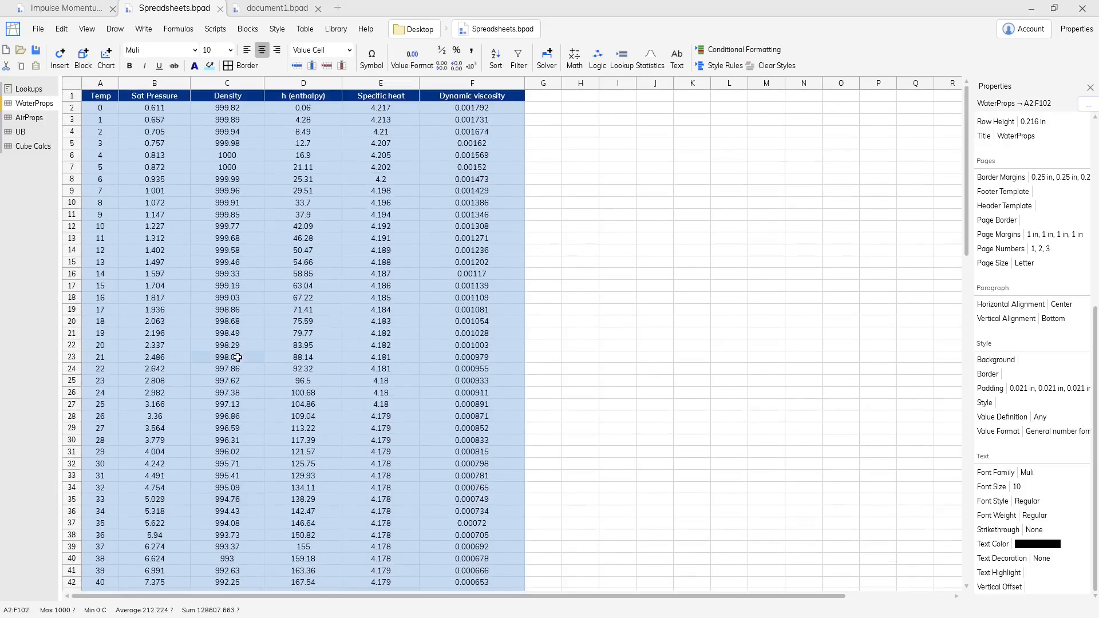
- Insert a blank row above row 2 of the WaterProps sheet, directly below the column headings
left_click(70, 107)
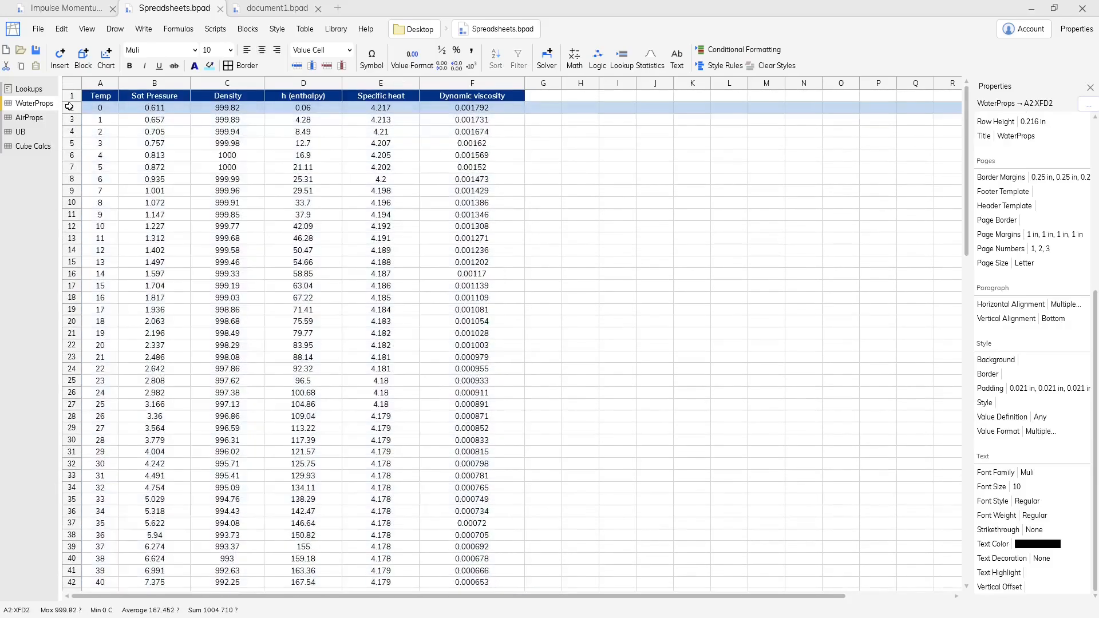
right_click(69, 107)
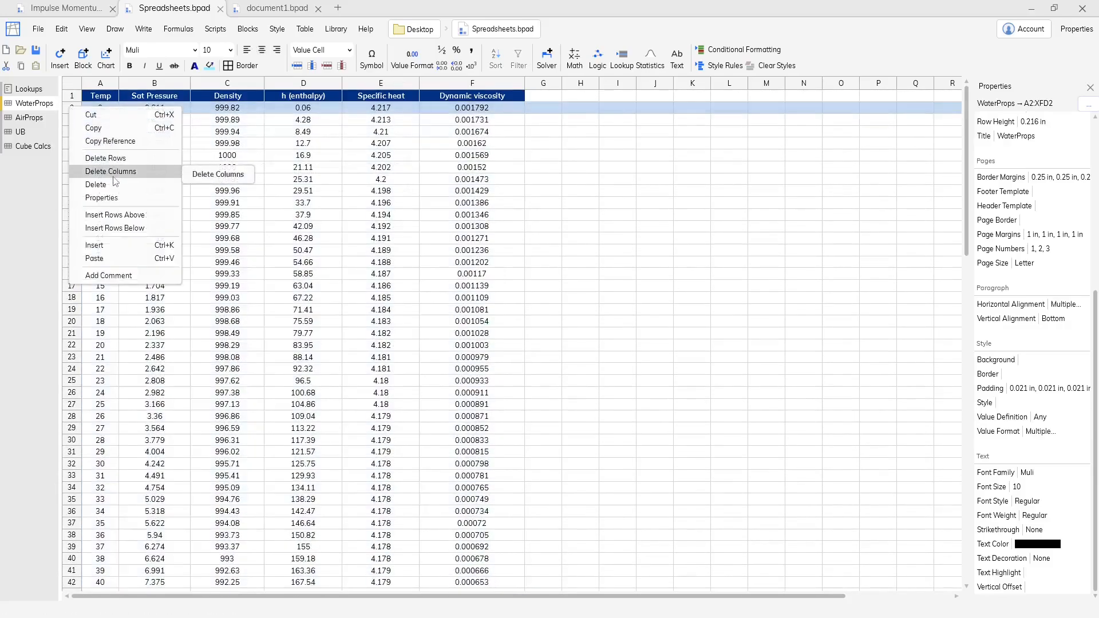
left_click(114, 214)
- Enter =Unit(A3:A103) in A2 of the WaterProps sheet and fill the centred formula across to F2
left_click(99, 108)
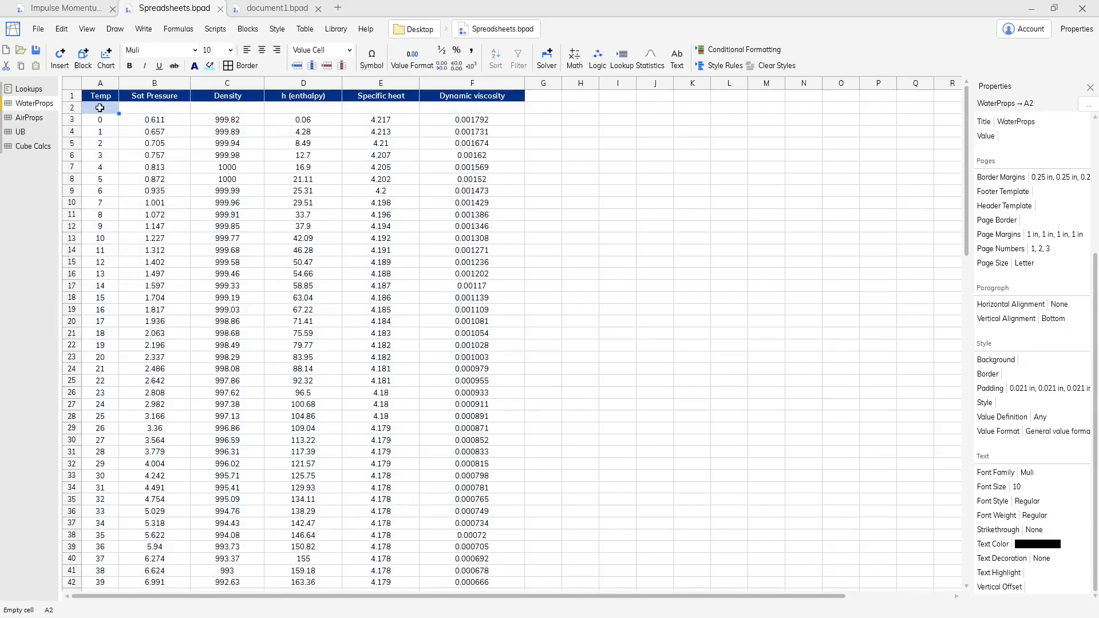
type("=Unit(")
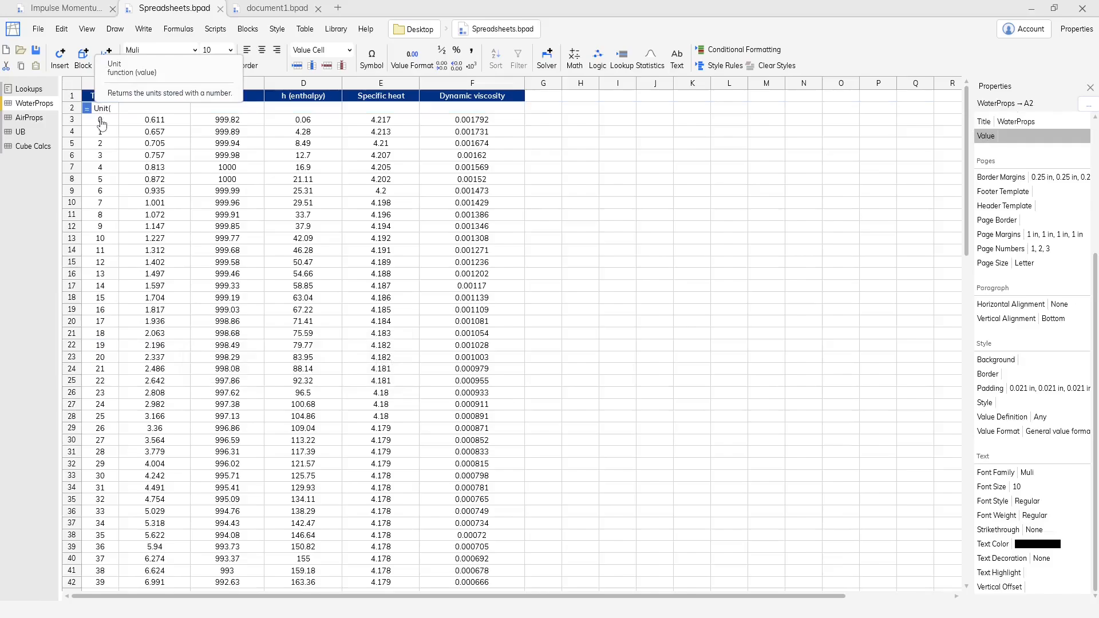
left_click_drag(102, 122, 106, 485)
left_click(163, 156)
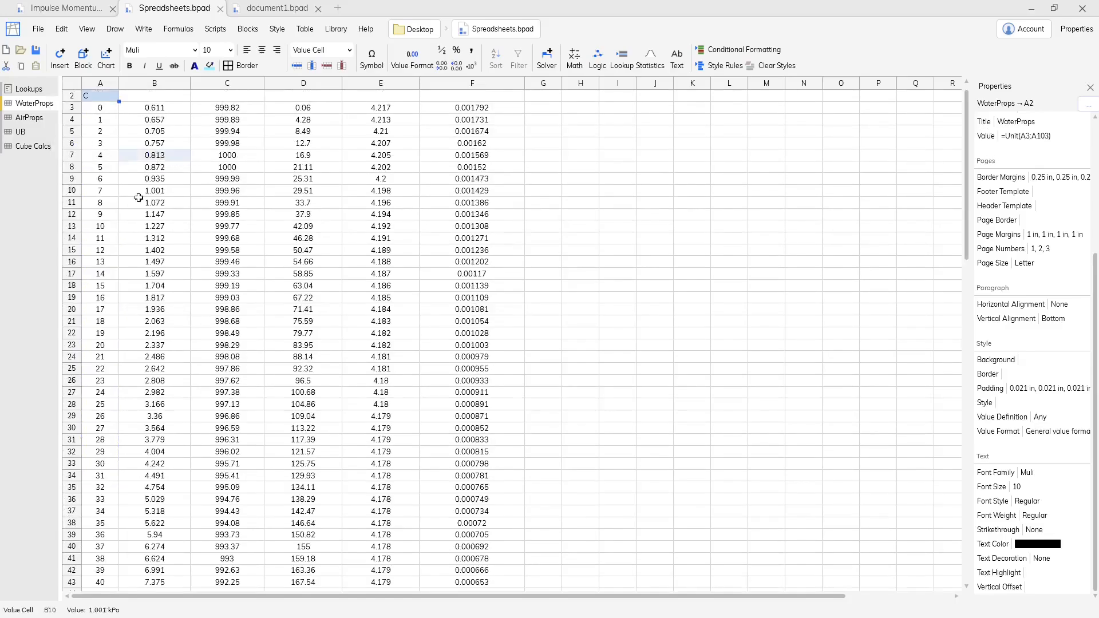
left_click(262, 49)
left_click_drag(154, 111, 474, 110)
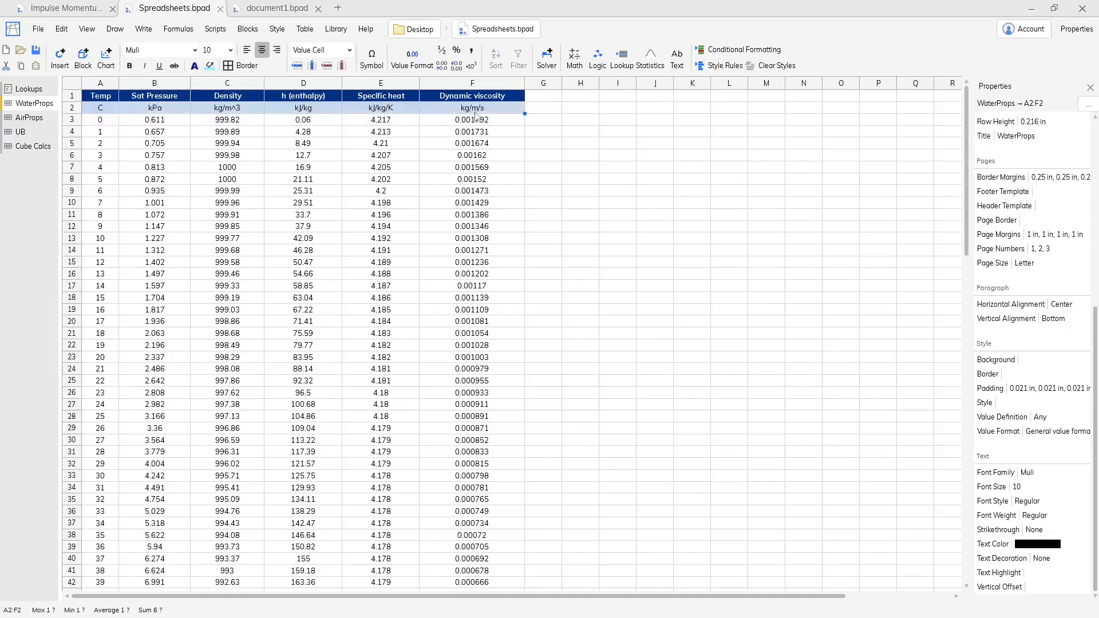
- Give the units row A2:F2 of the WaterProps sheet a light blue background
left_click(209, 65)
left_click(160, 156)
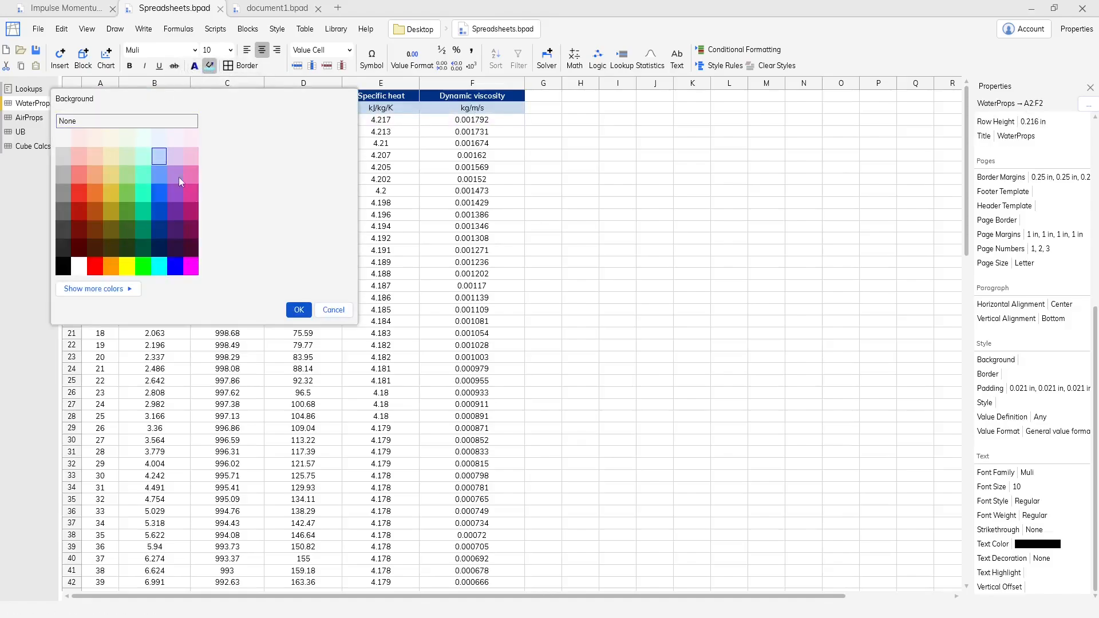
left_click(299, 310)
left_click(183, 215)
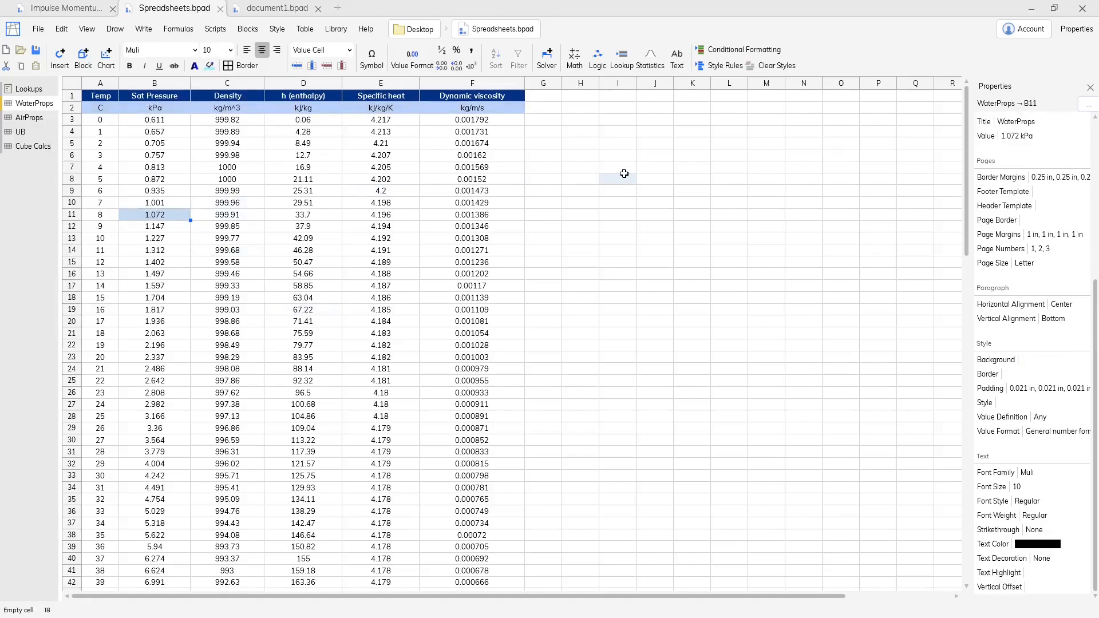
- Examine the universal beam lookup in the Lookups report, its UB source table and the text value of Size_UB
left_click(28, 89)
scroll(748, 319, "down", 3)
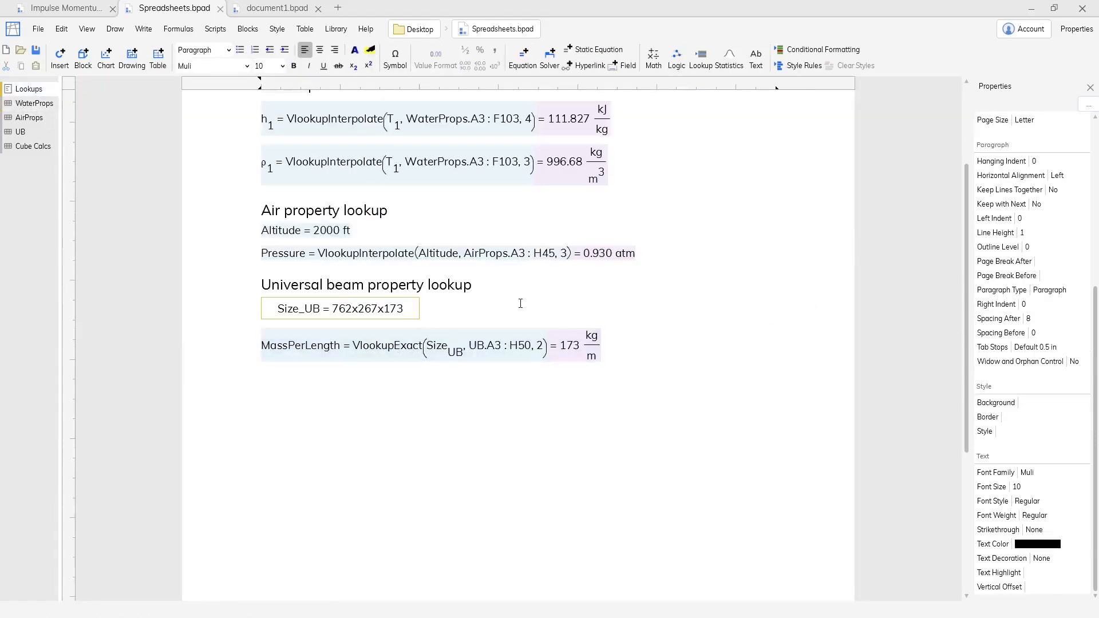
left_click(23, 133)
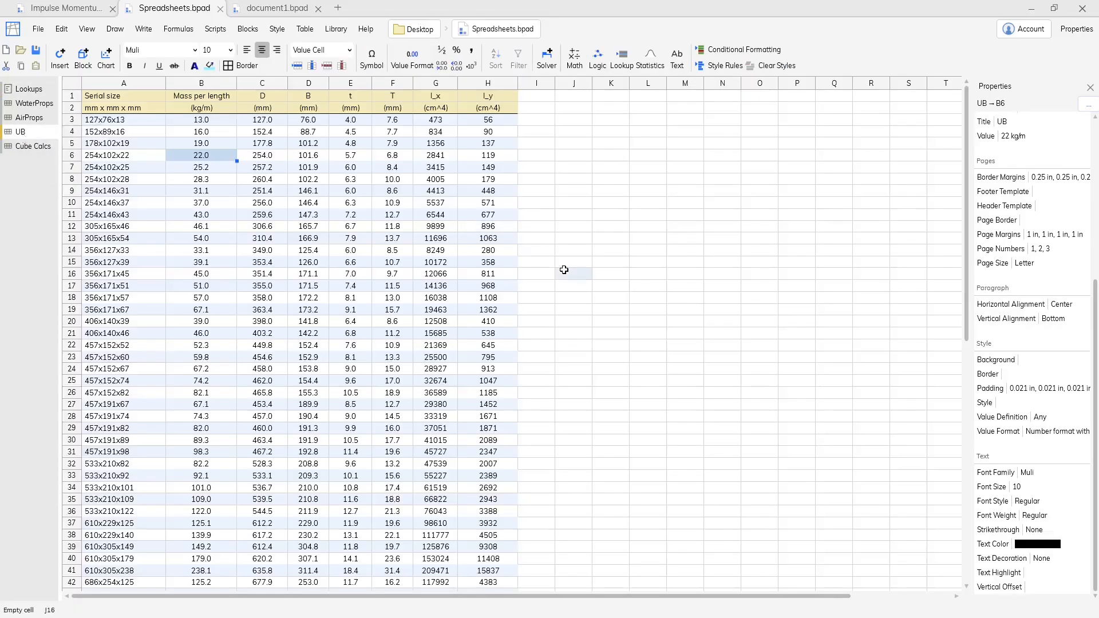
left_click(28, 89)
double_click(369, 330)
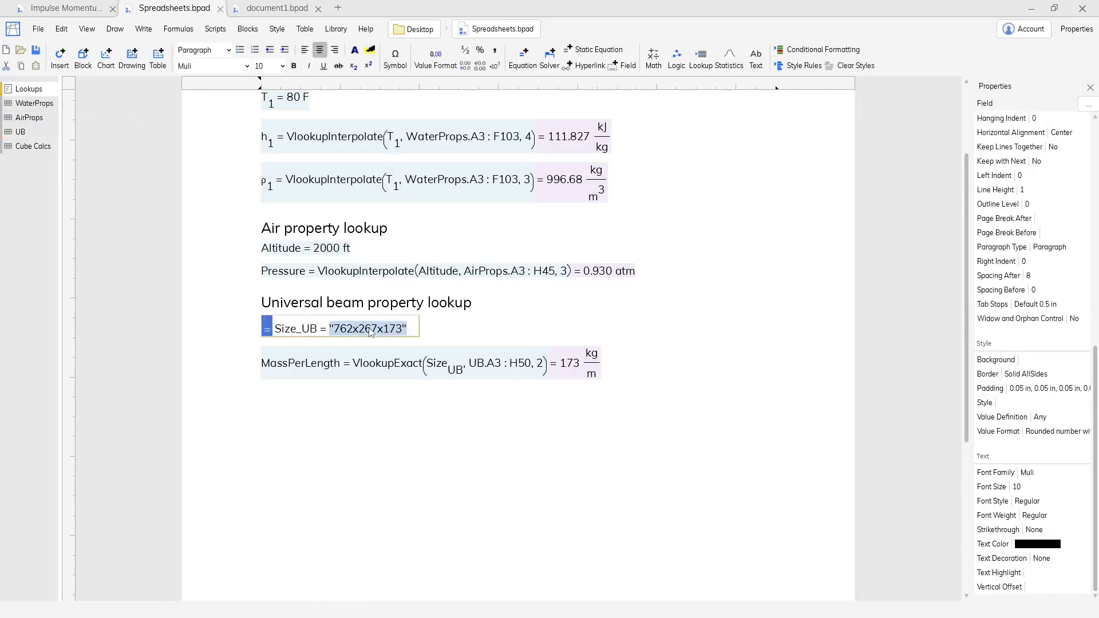
left_click(403, 330)
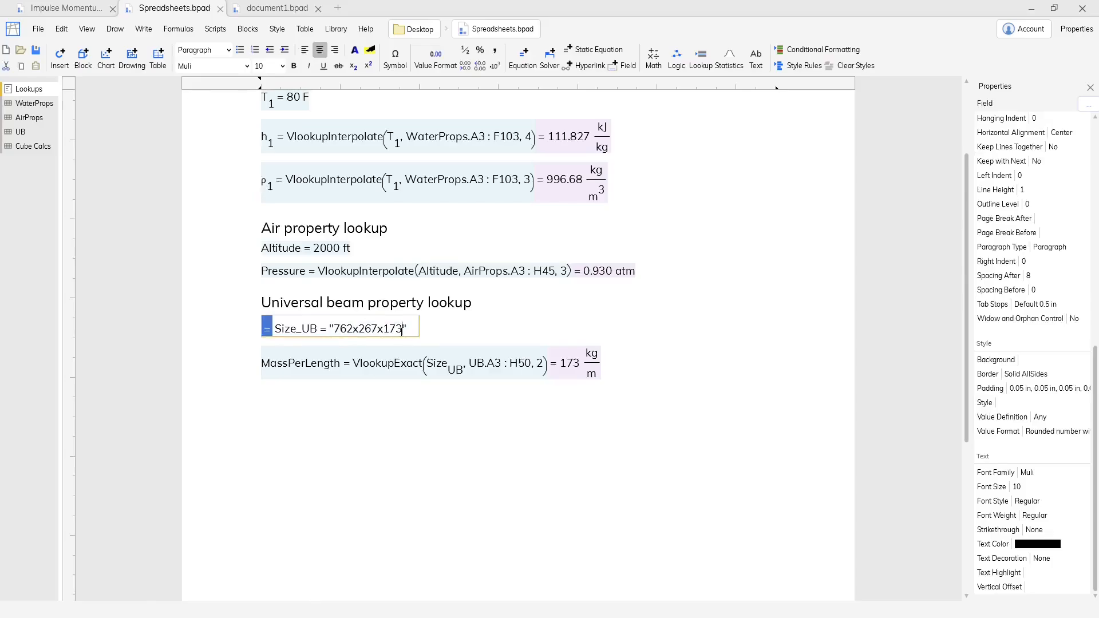
key("Return")
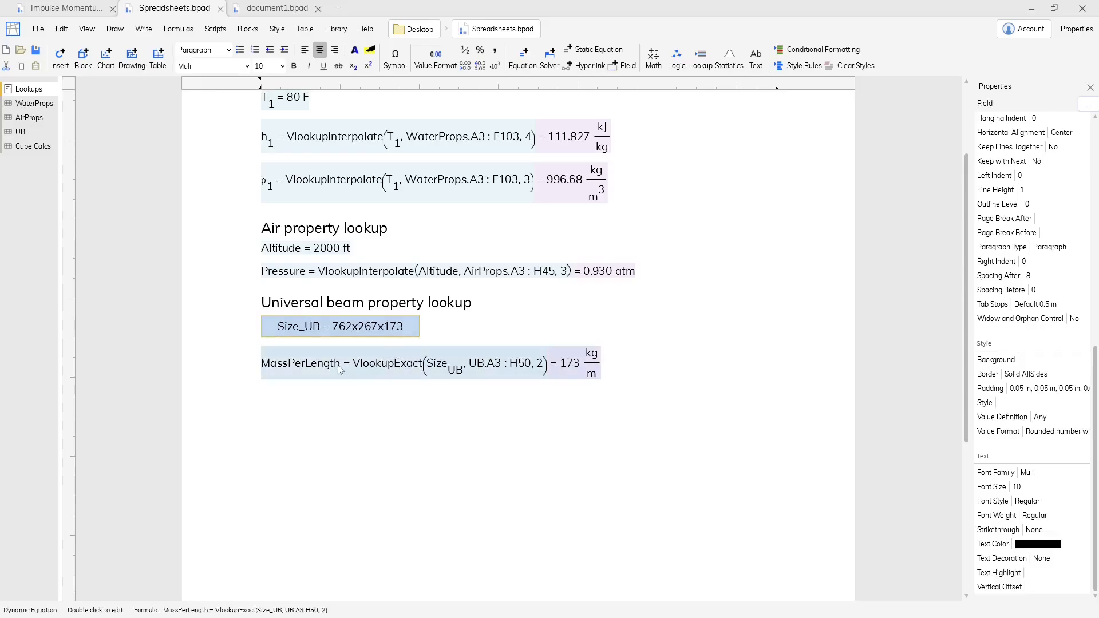
left_click(487, 326)
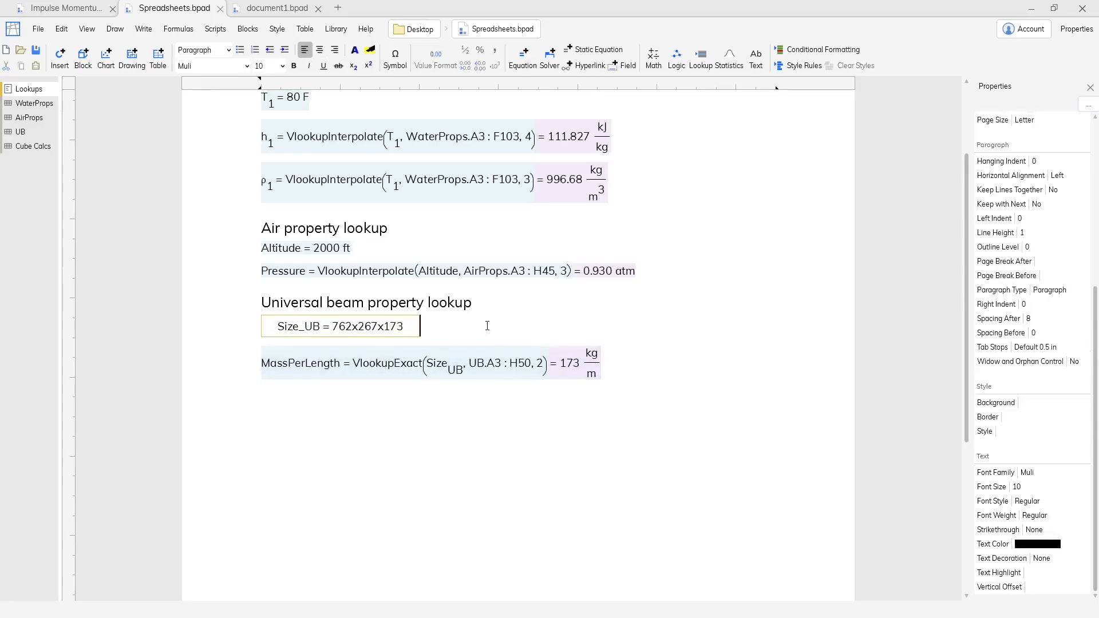
- Set the Size_UB field's value definition to From Option List, using the serial sizes in A3:A50 of the UB sheet
left_click(410, 332)
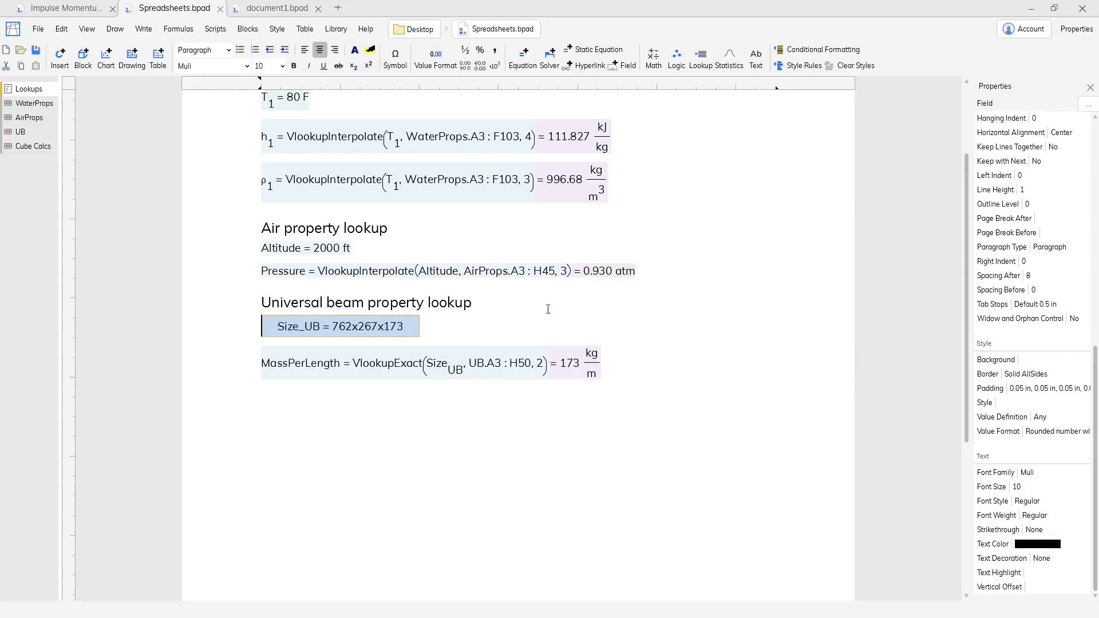
left_click(1050, 420)
left_click(87, 131)
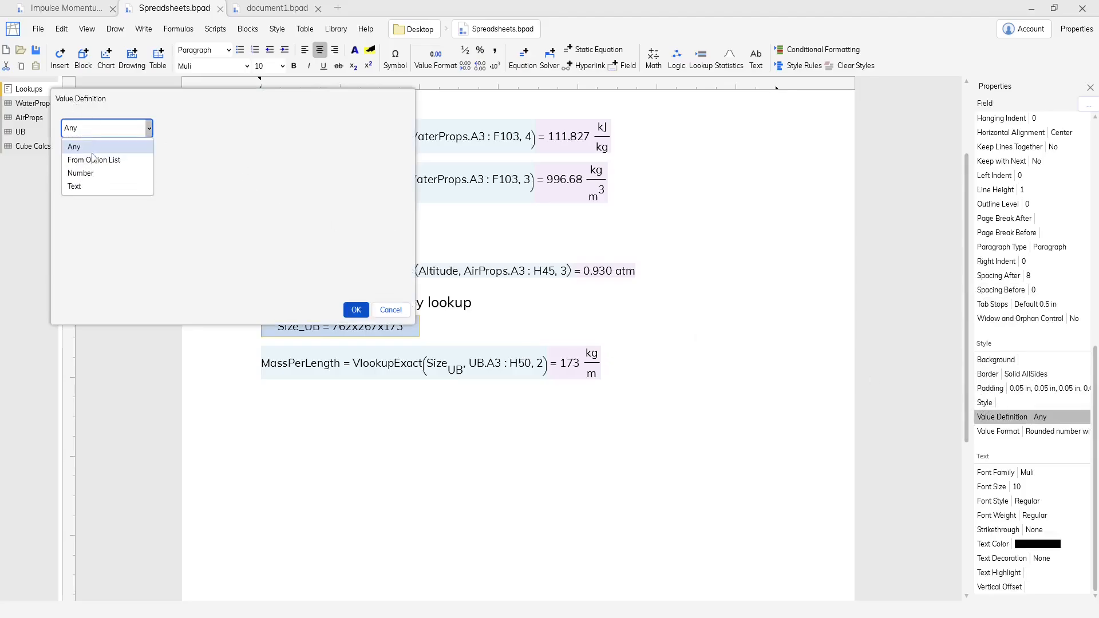
left_click(94, 159)
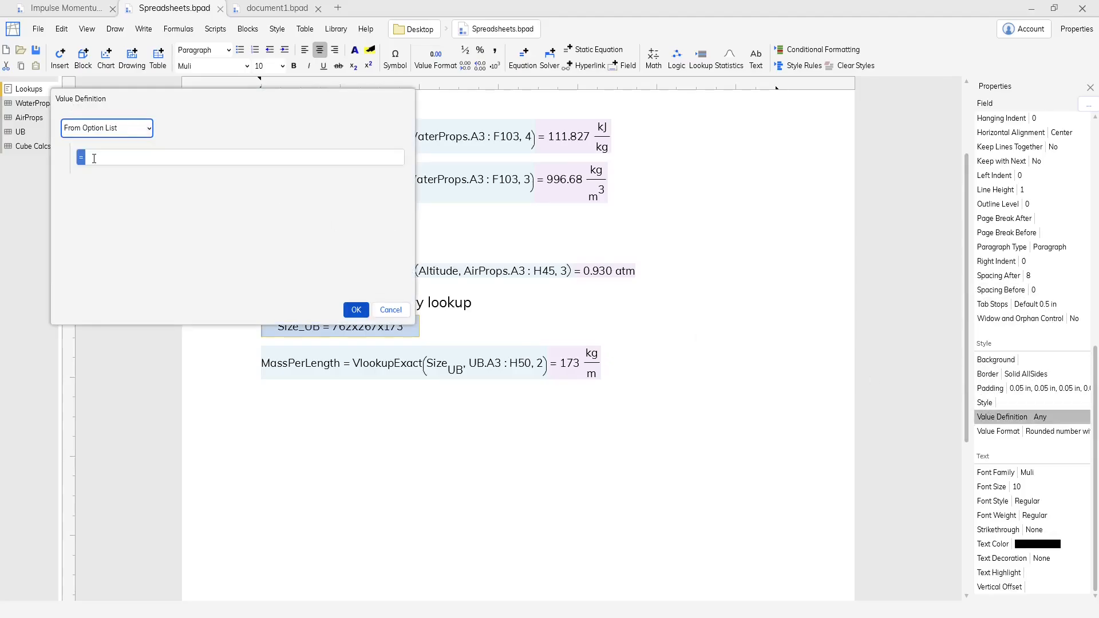
left_click(32, 132)
left_click_drag(124, 104, 575, 124)
left_click(616, 169)
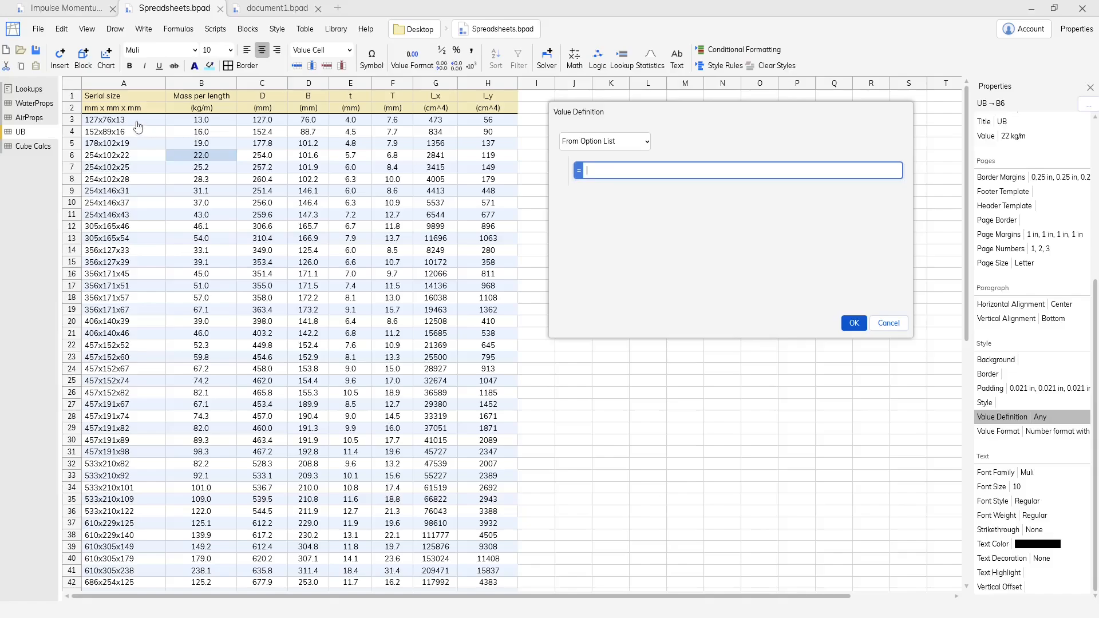
left_click_drag(137, 122, 137, 452)
left_click(853, 323)
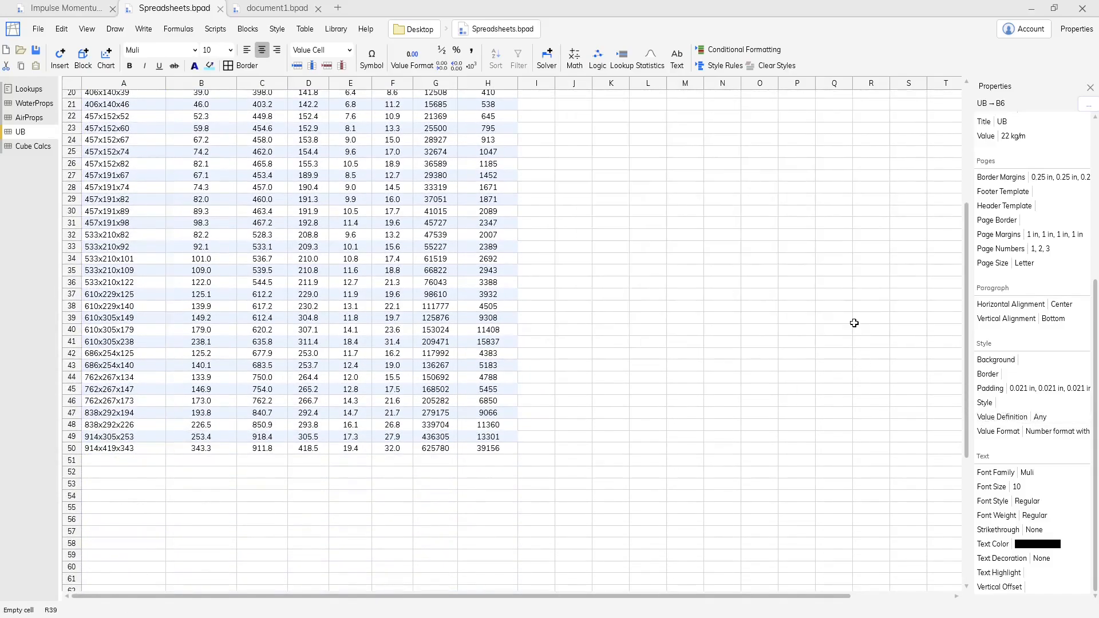
- Choose 254x102x25 from the option list of the Size_UB field in the Lookups report
left_click(51, 85)
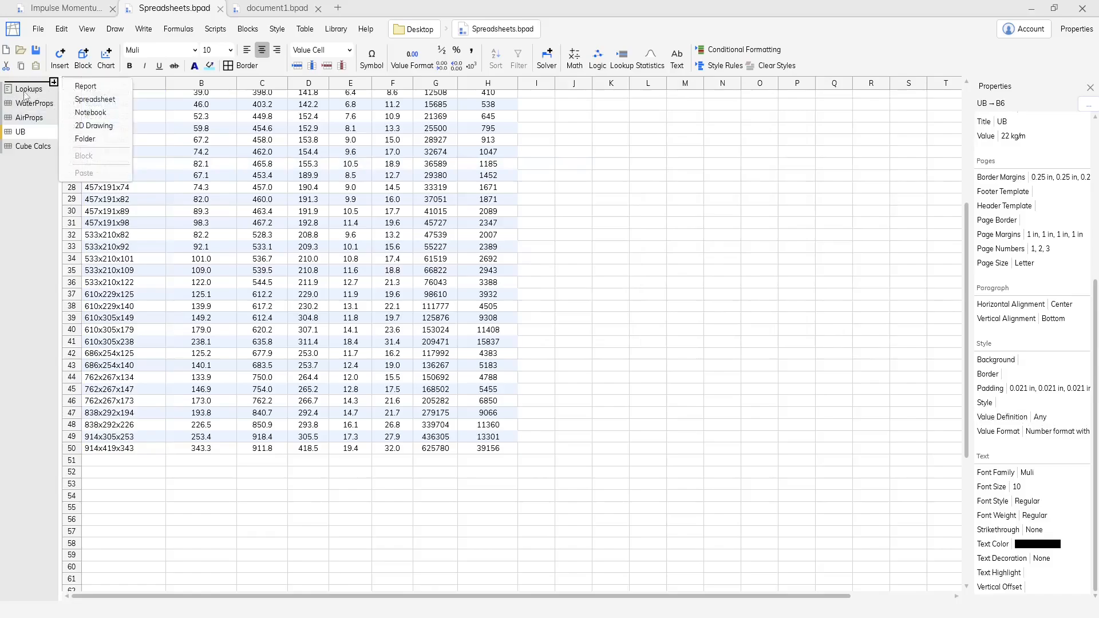
left_click(24, 94)
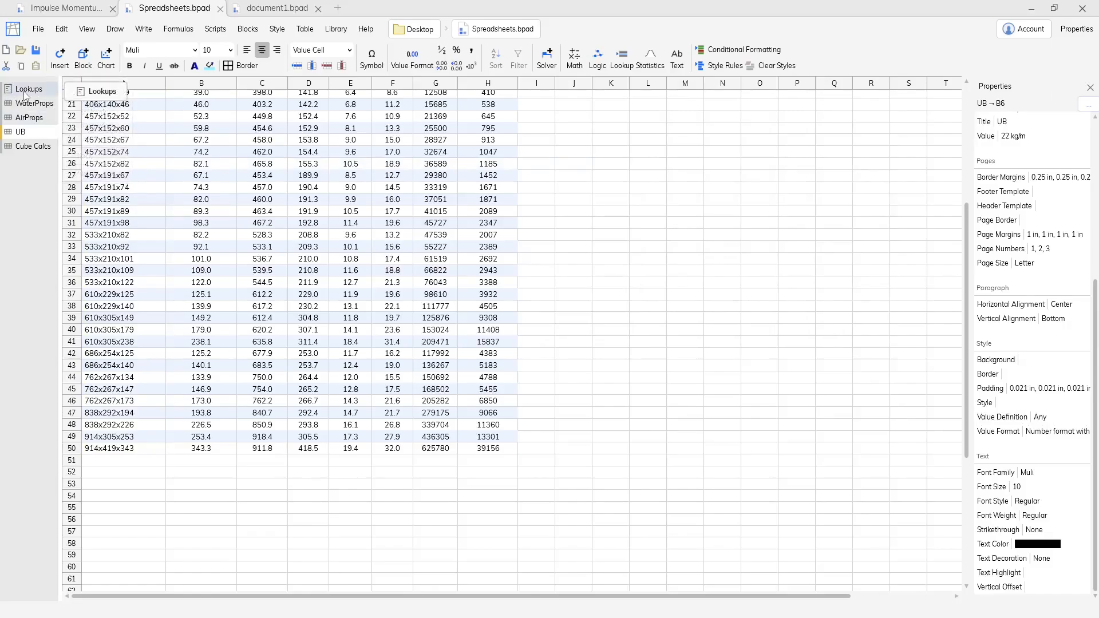
left_click(24, 94)
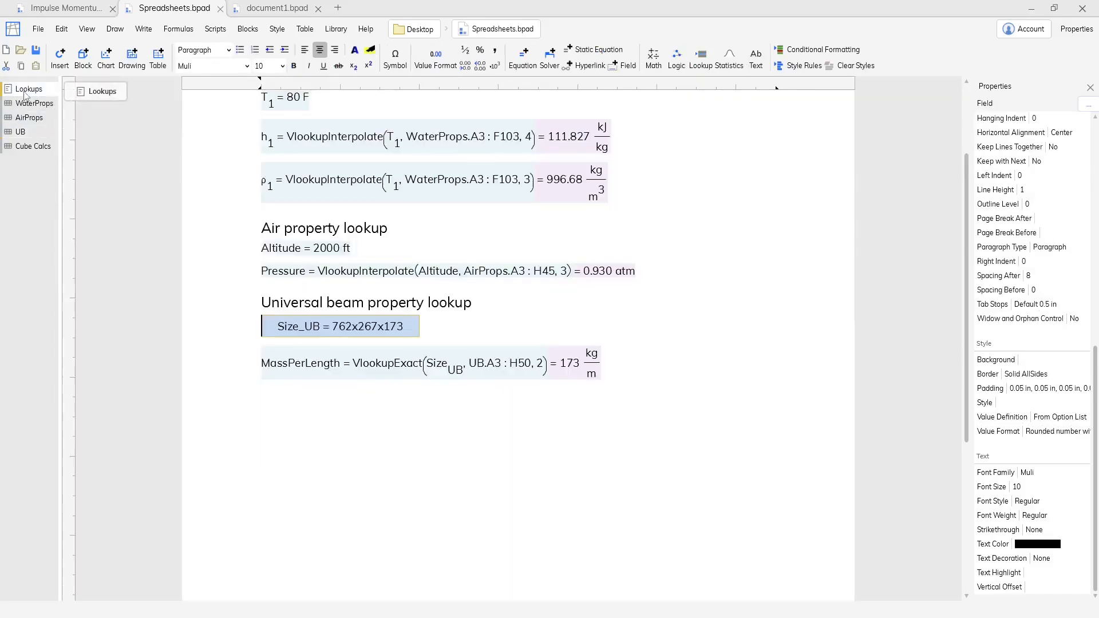
double_click(321, 330)
scroll(352, 468, "up", 15)
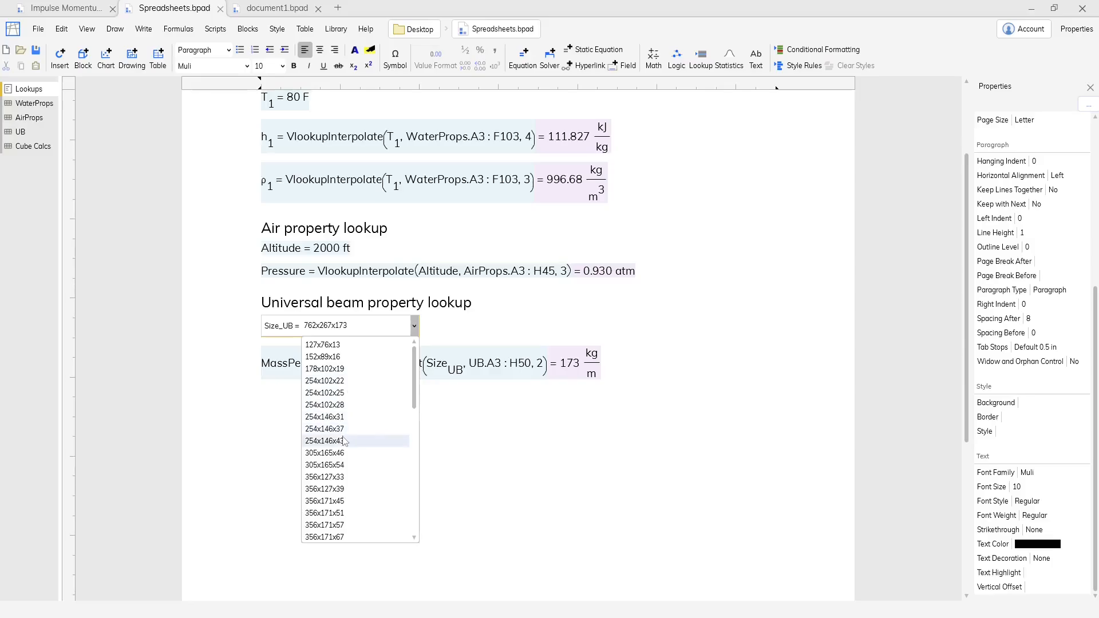
left_click(342, 393)
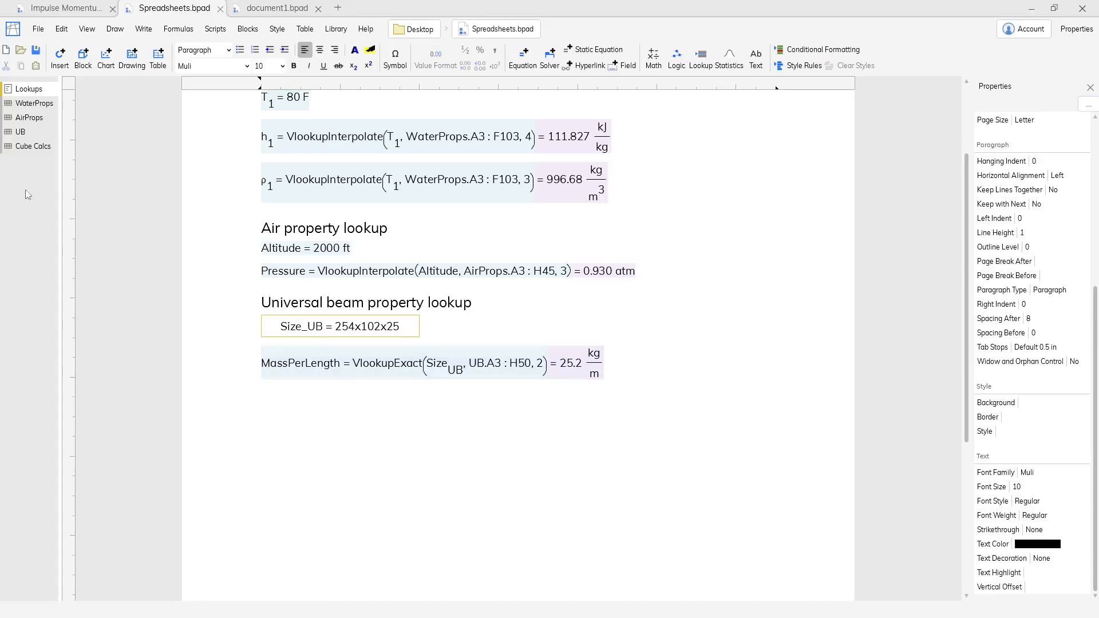
- Inspect the Side Area, Volume and Surface Area formulas in C5, D5 and E5 of the Cube Calcs sheet
left_click(30, 150)
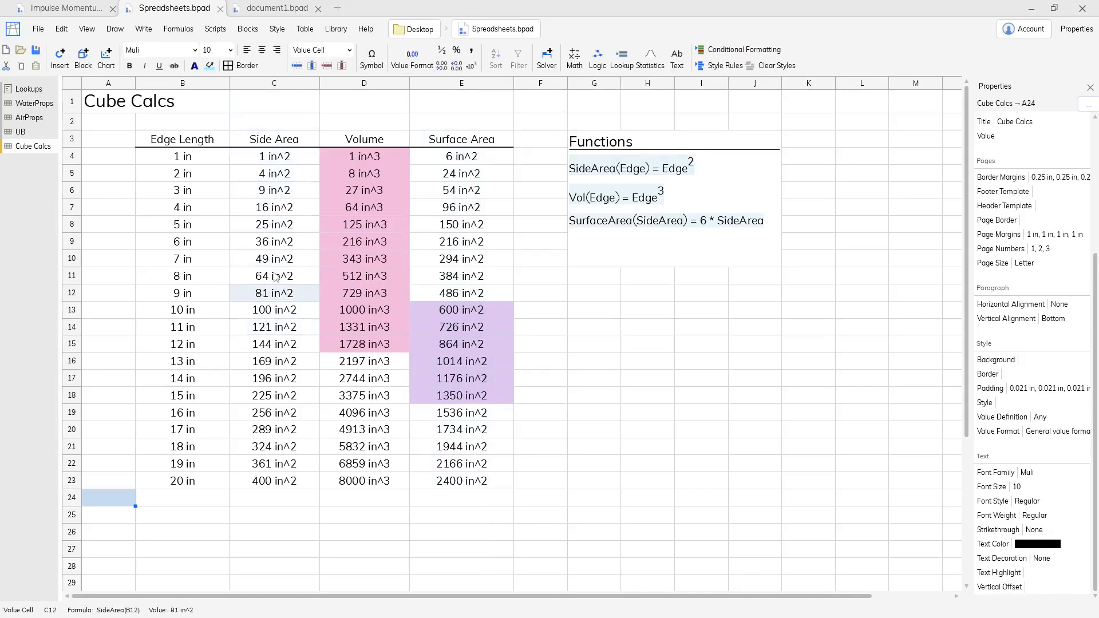
double_click(283, 175)
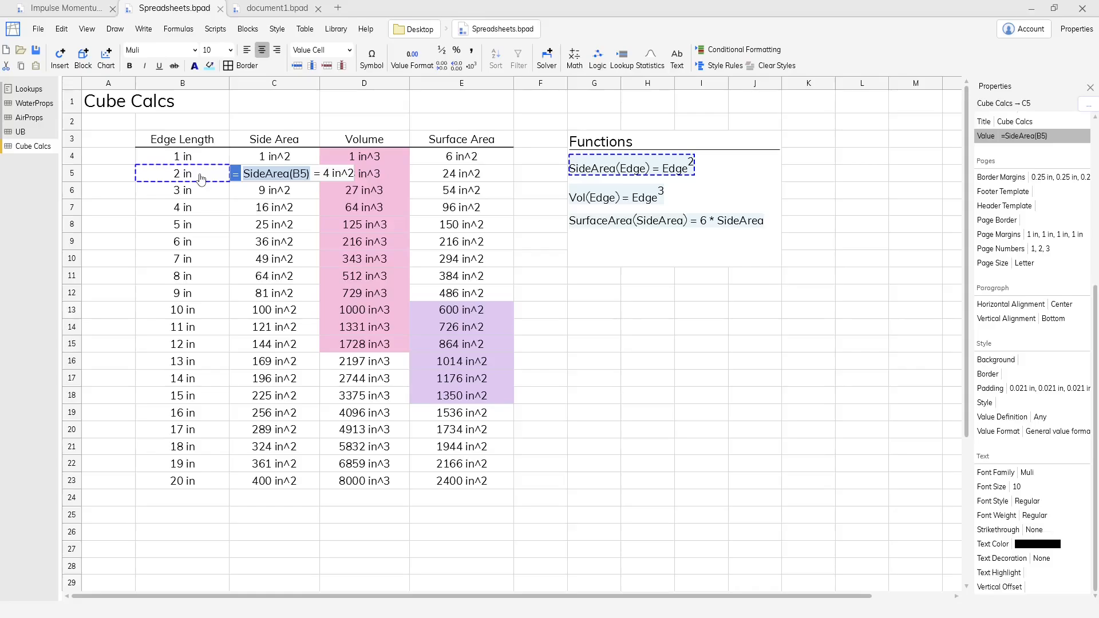
left_click(387, 174)
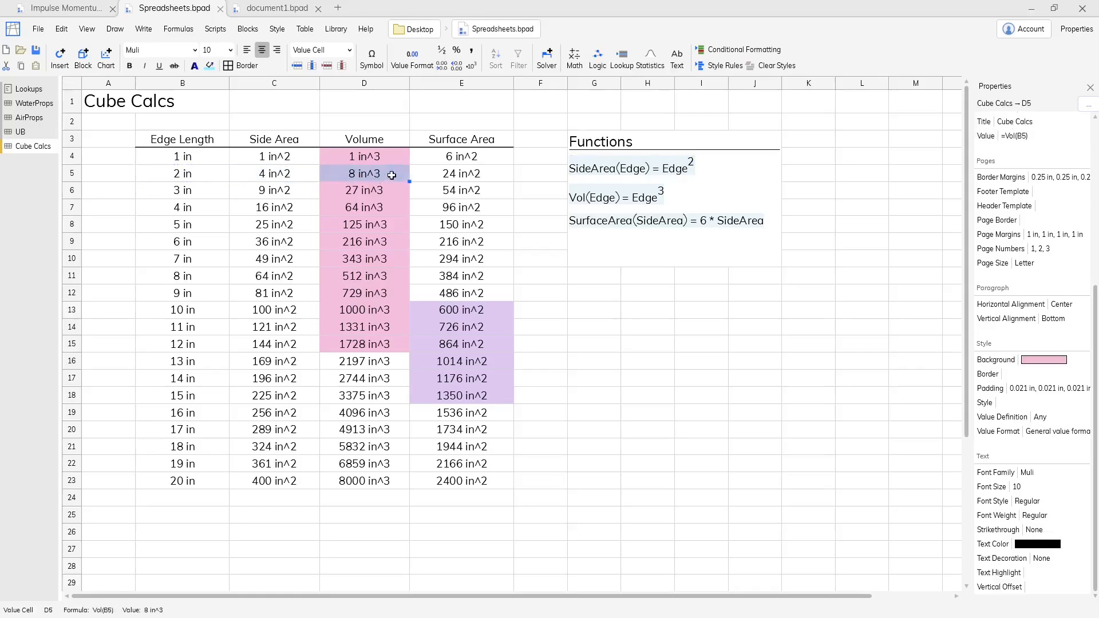
left_click(387, 174)
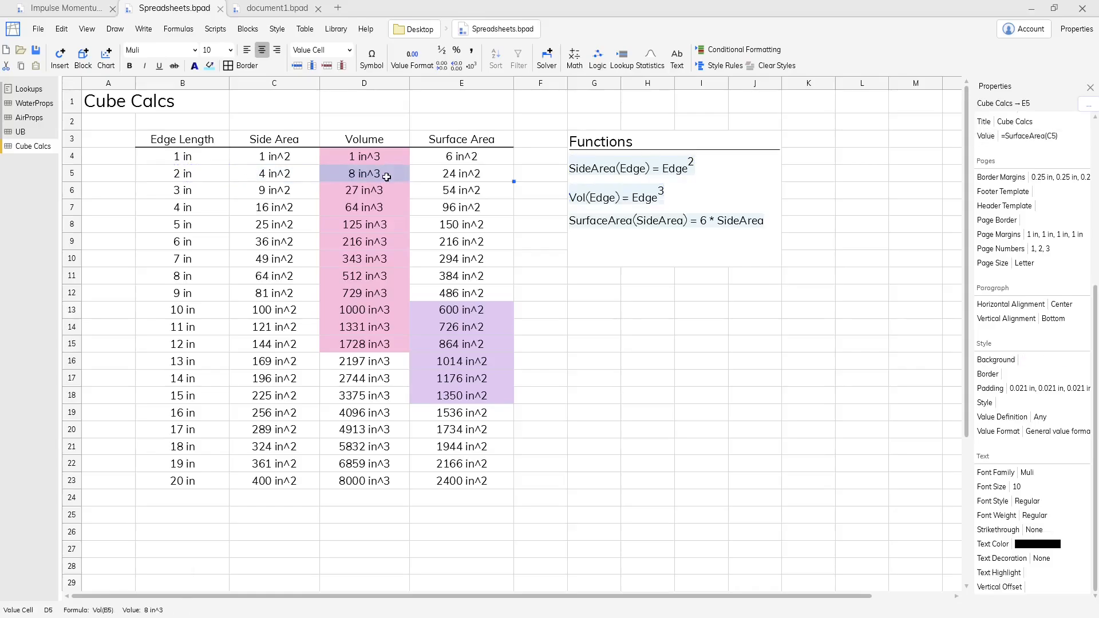
left_click(510, 173)
left_click(509, 174)
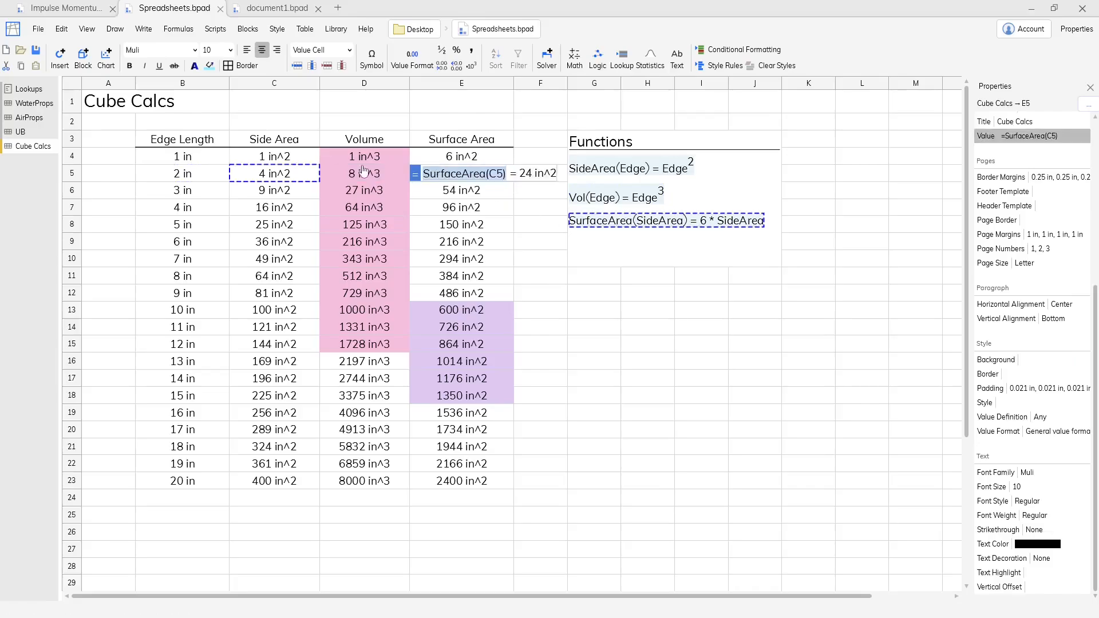
key("Escape")
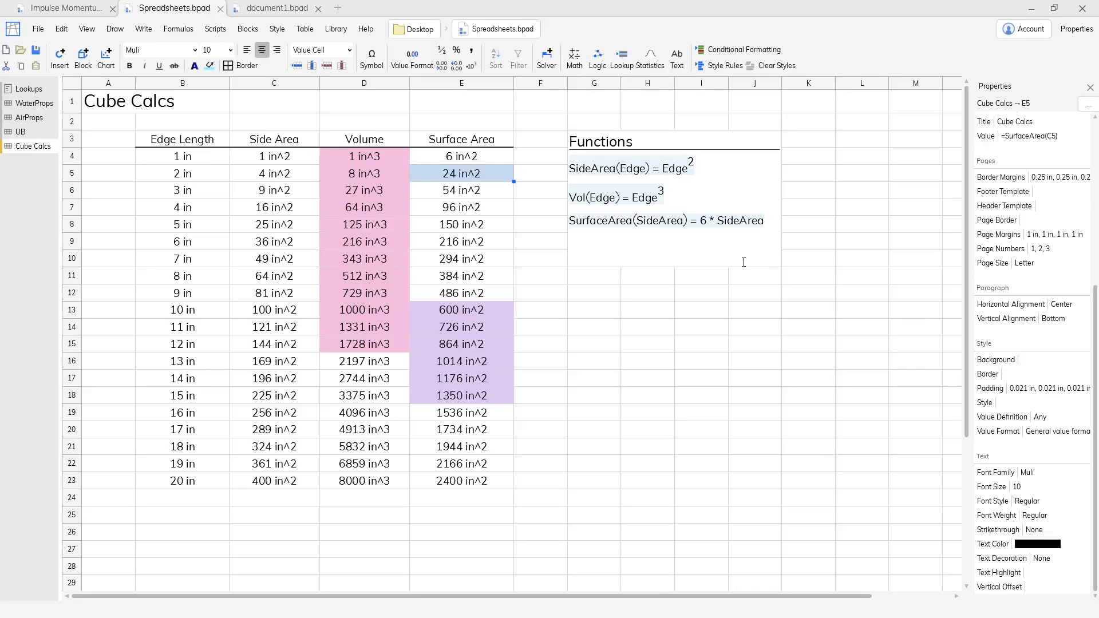
- Try changing the SurfaceArea function on the Cube Calcs sheet to 3*6*SideArea, and undo the change
double_click(723, 224)
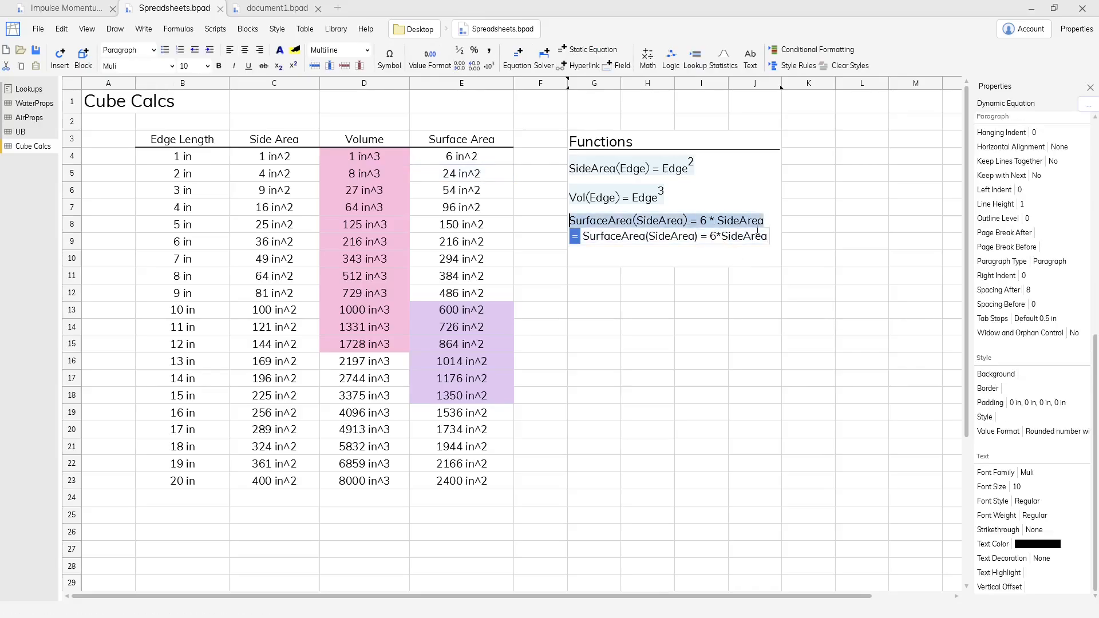
type("3*")
key("Return")
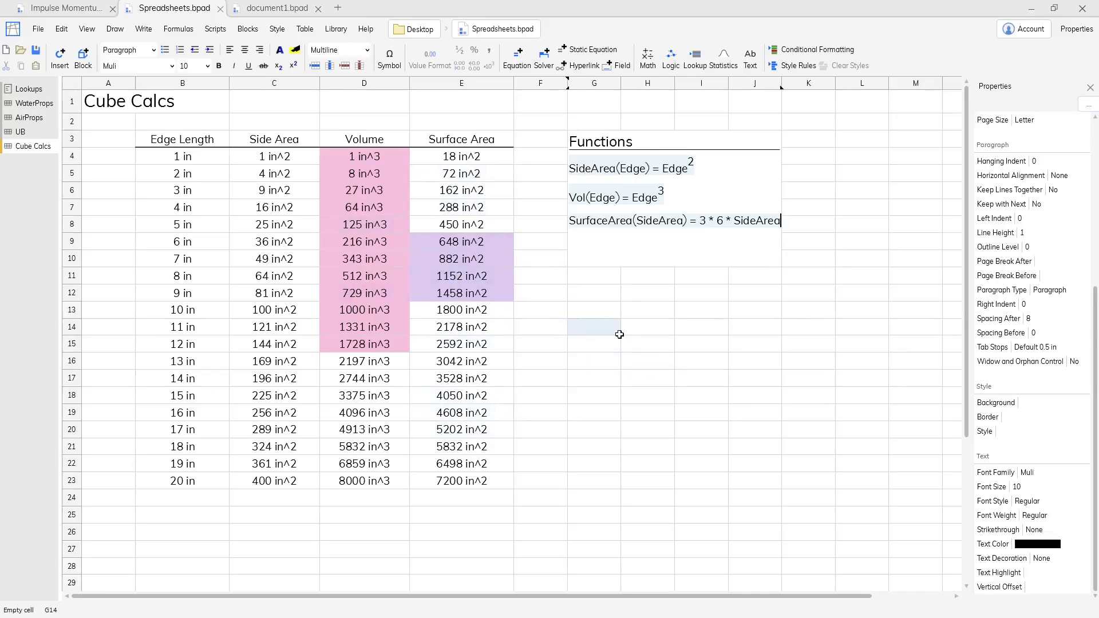
key("ctrl+z")
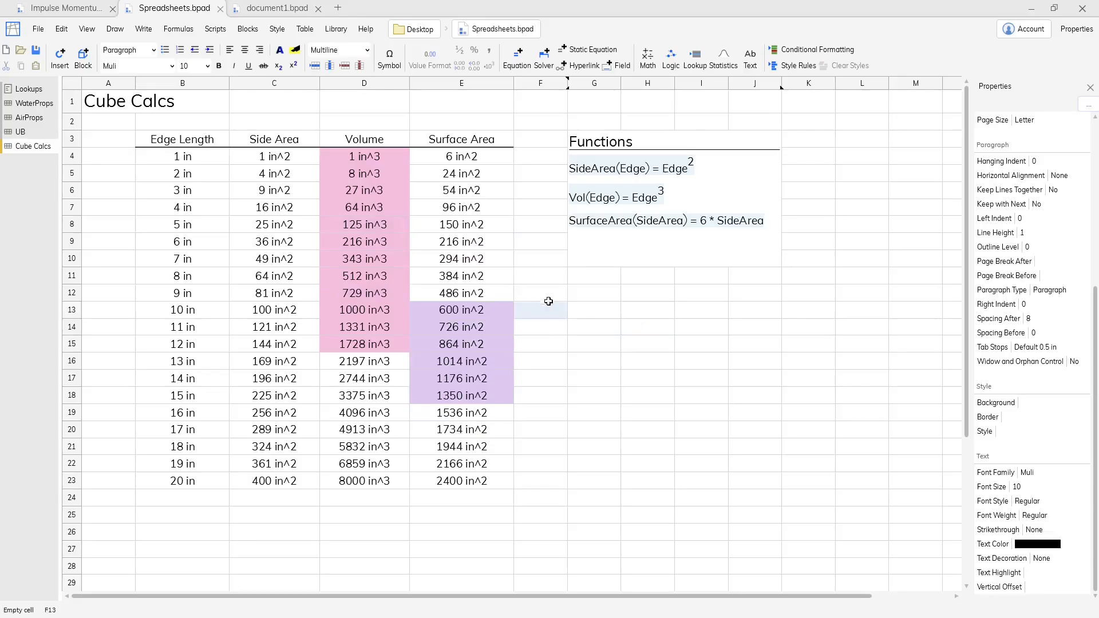